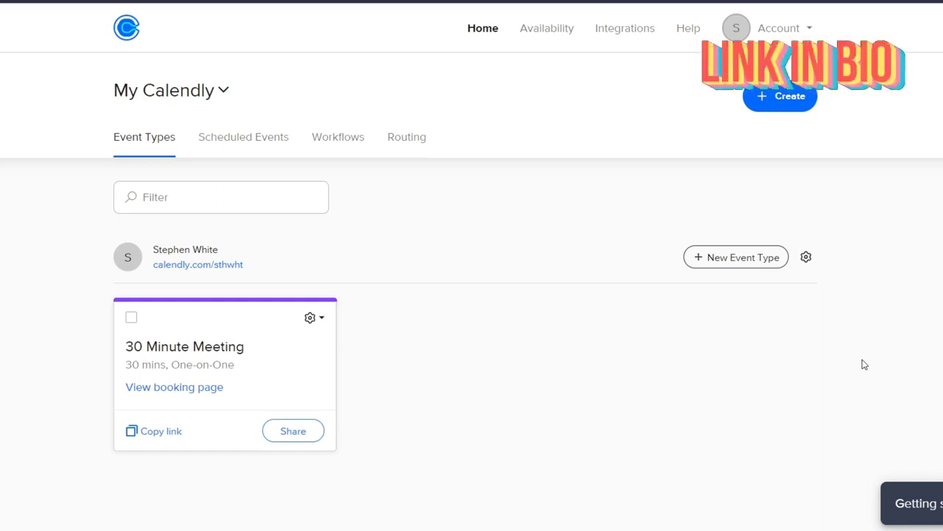
- Open the account settings and look through the branding, personal link and phone number sections
click(783, 28)
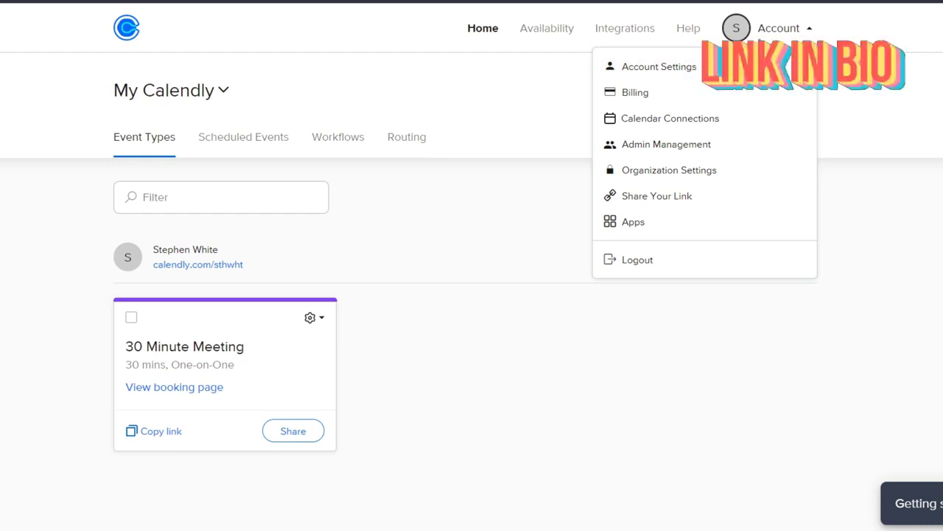
click(688, 68)
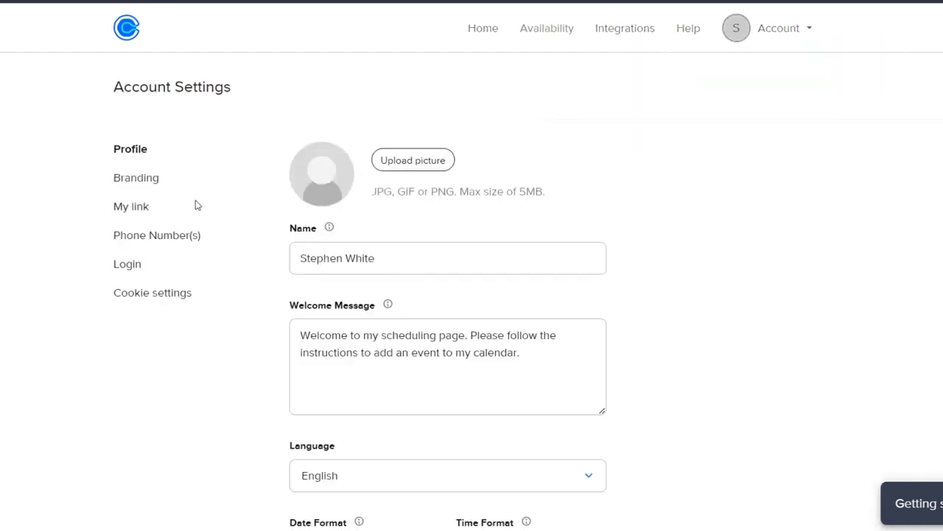
click(151, 178)
click(147, 213)
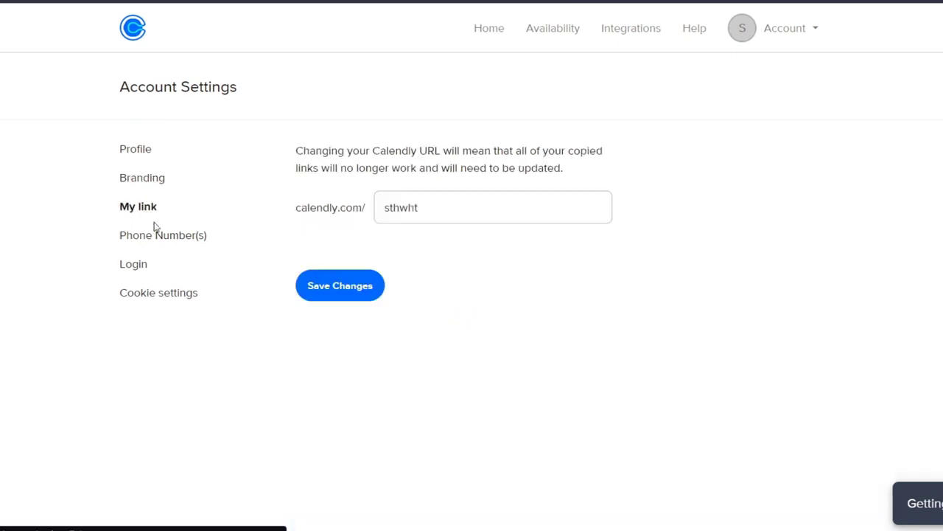
click(157, 235)
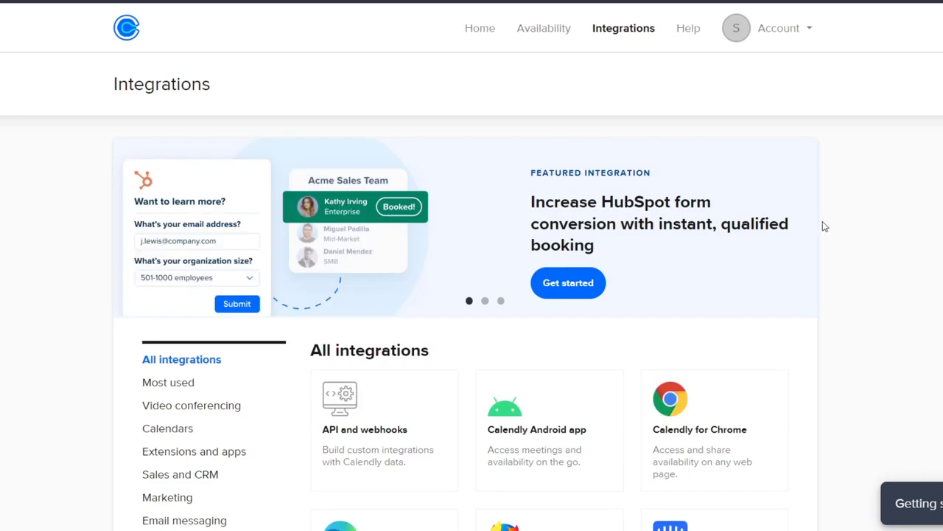
- Examine the full list of available integrations on the Integrations page
scroll(825, 227, down, 3)
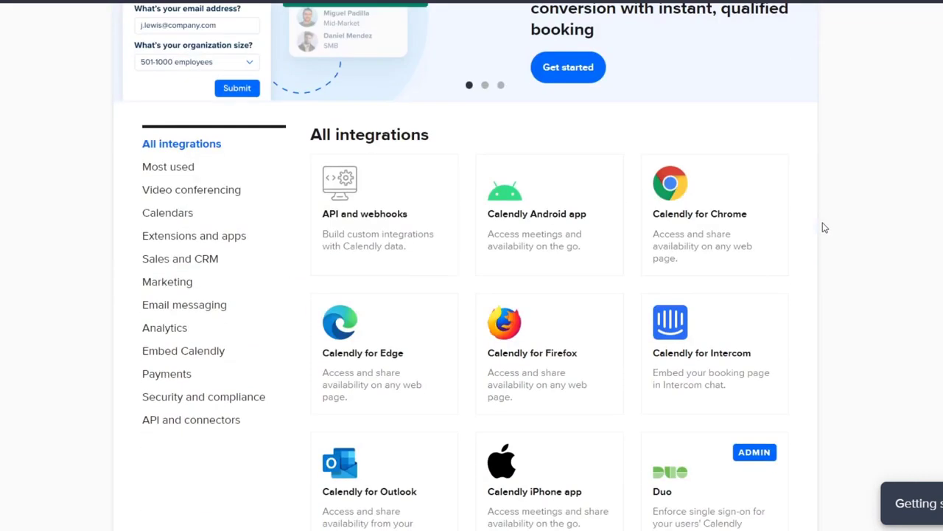
scroll(821, 247, down, 3)
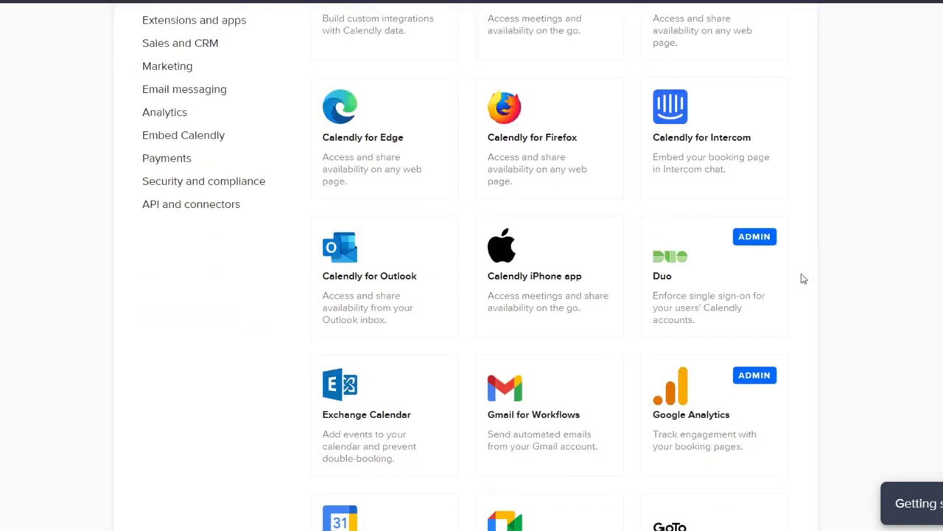
scroll(804, 280, down, 15)
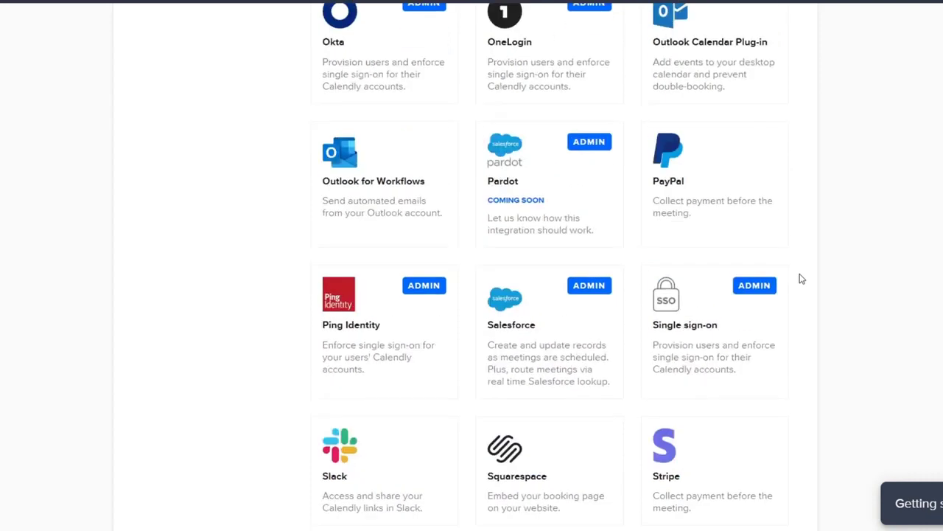
scroll(802, 279, down, 3)
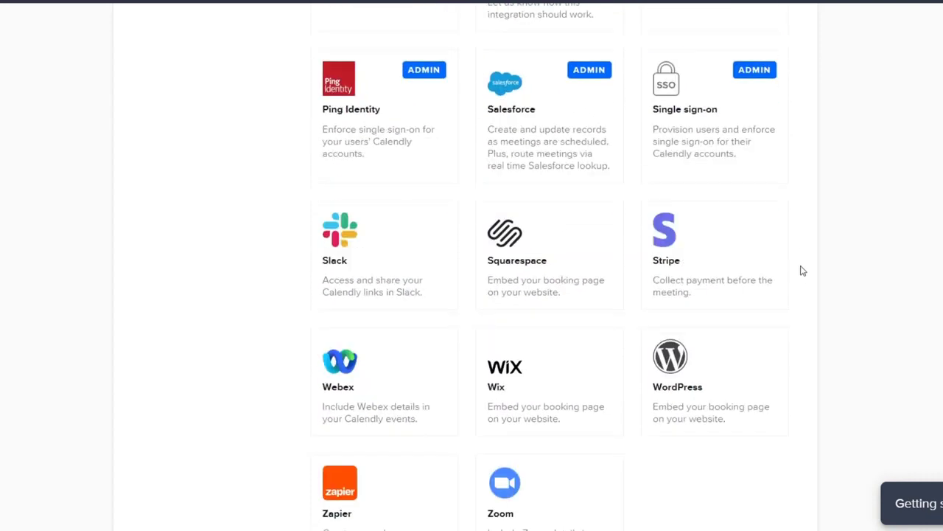
scroll(805, 268, down, 3)
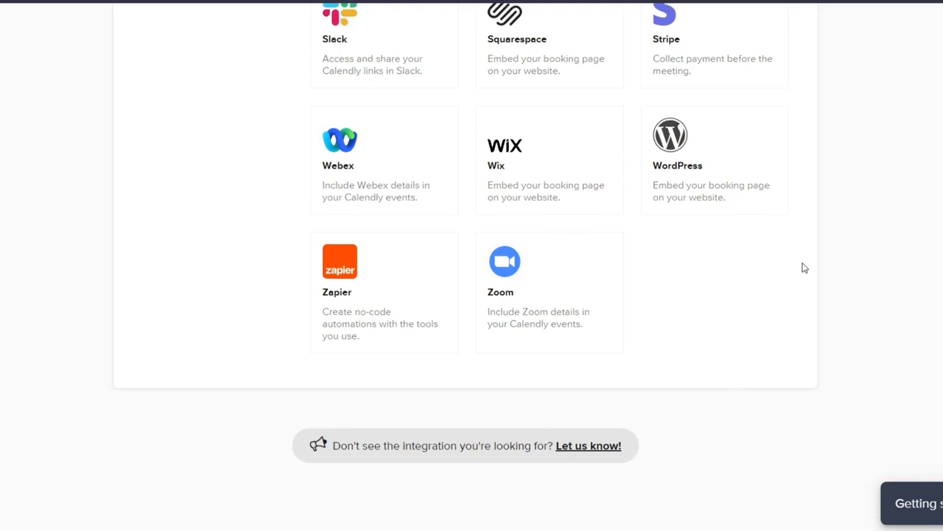
scroll(804, 267, up, 18)
scroll(803, 267, up, 6)
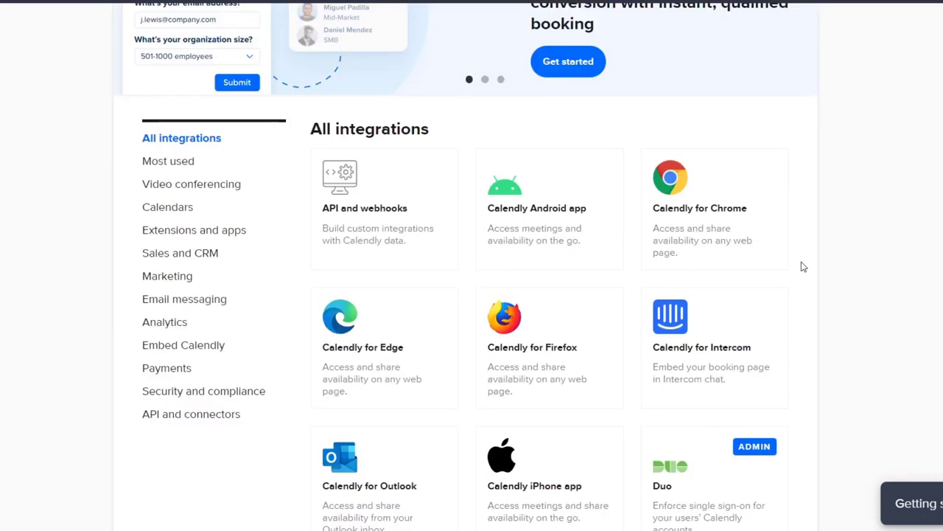
scroll(803, 267, up, 3)
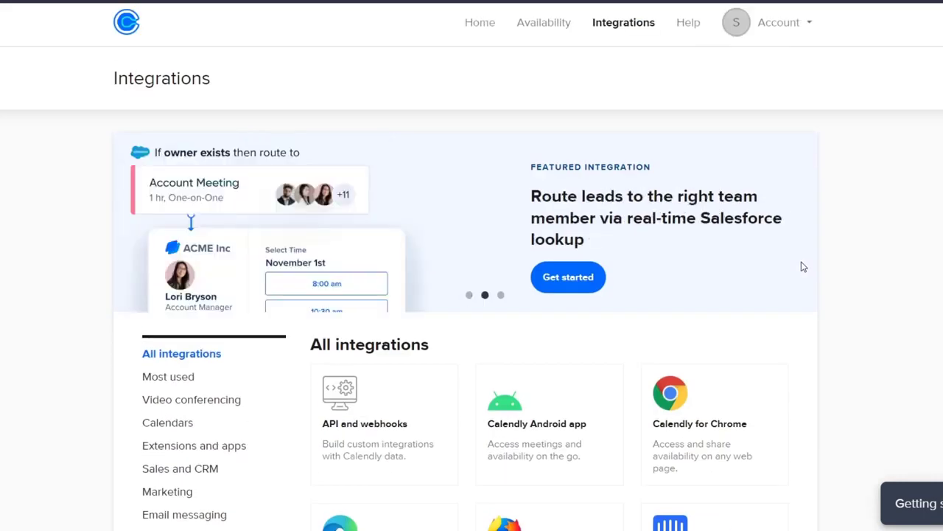
- Return to the home page and start creating a new One-on-One event type
click(477, 34)
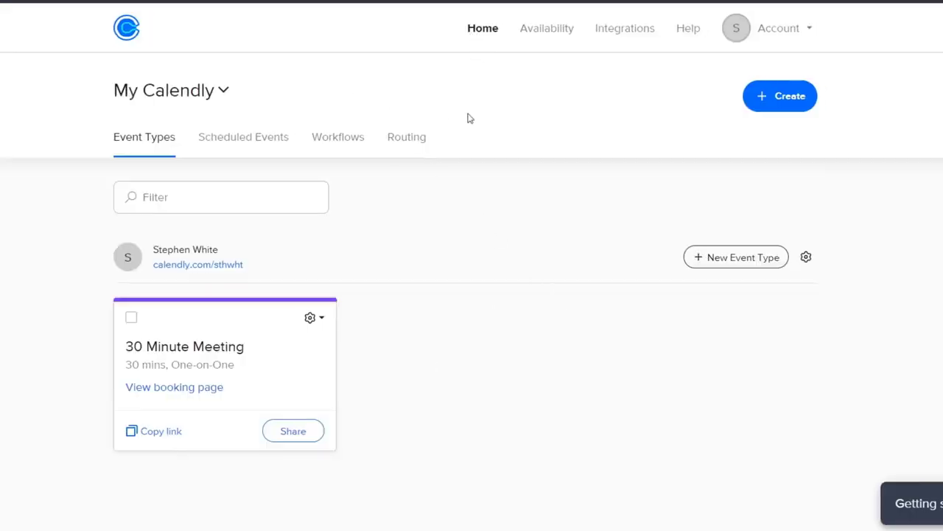
click(781, 103)
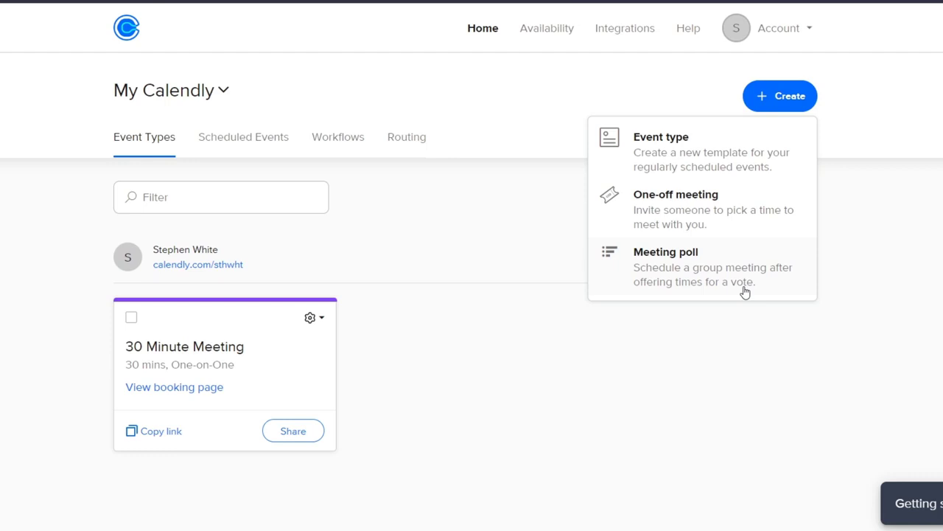
click(695, 136)
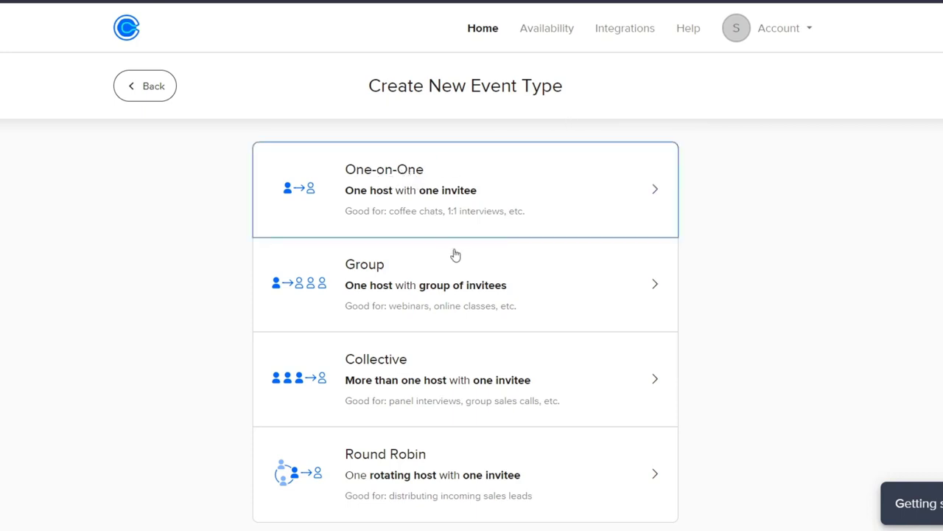
scroll(469, 284, down, 3)
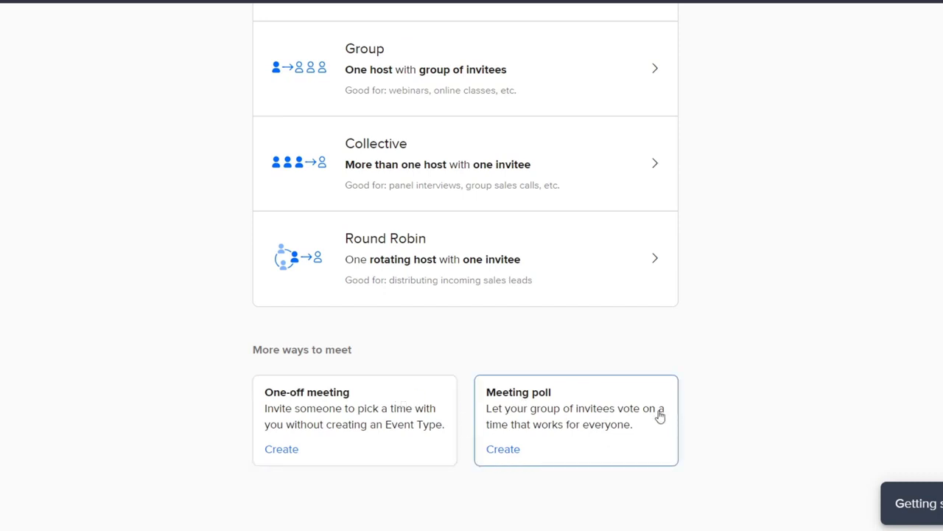
scroll(659, 415, up, 3)
scroll(472, 266, down, 1)
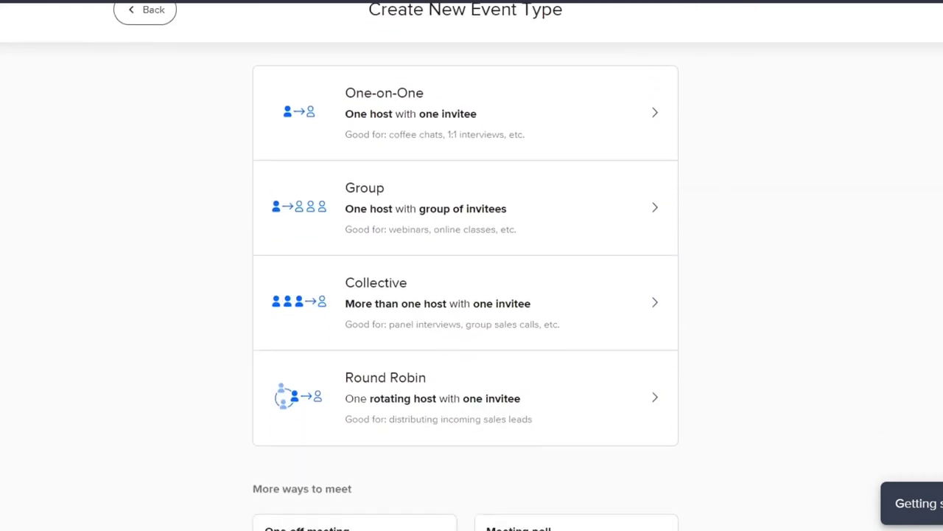
click(549, 215)
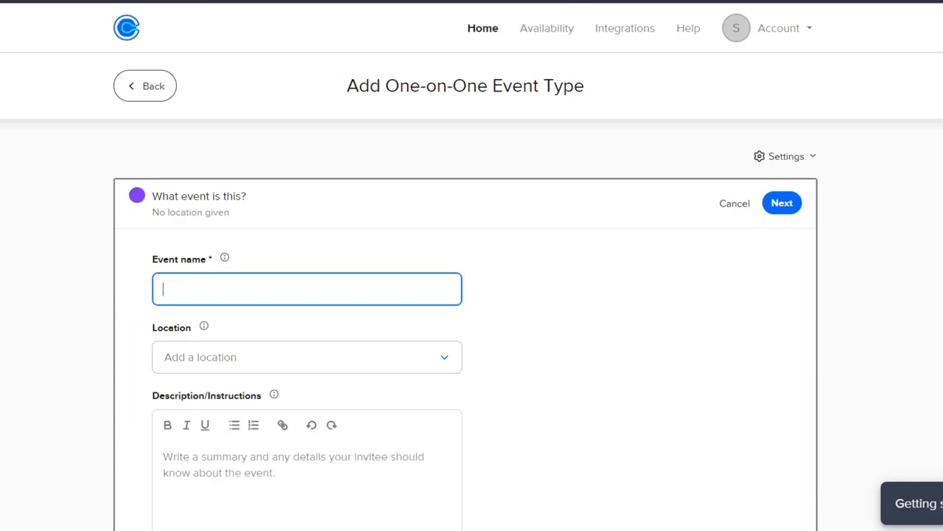
- Name the event "Private lesson" and set its location to Google Meet
scroll(493, 44, down, 2)
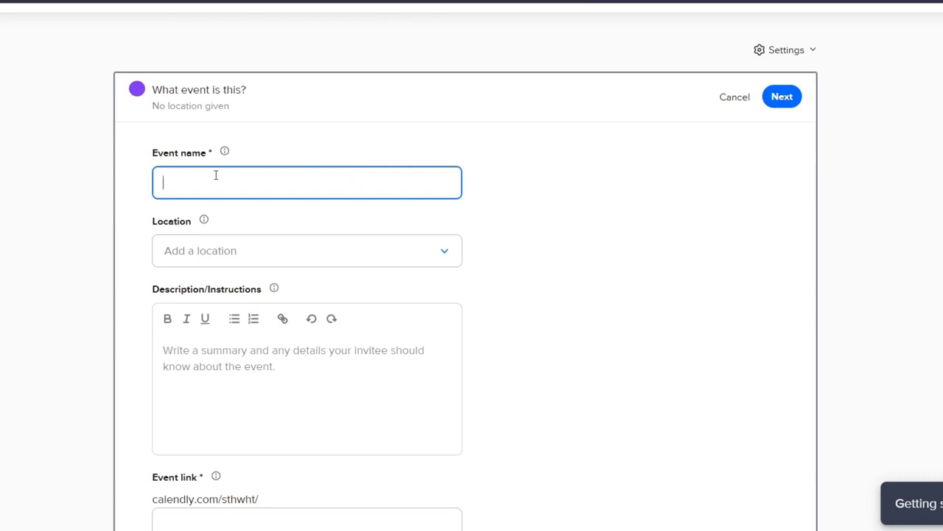
text(Private lesson)
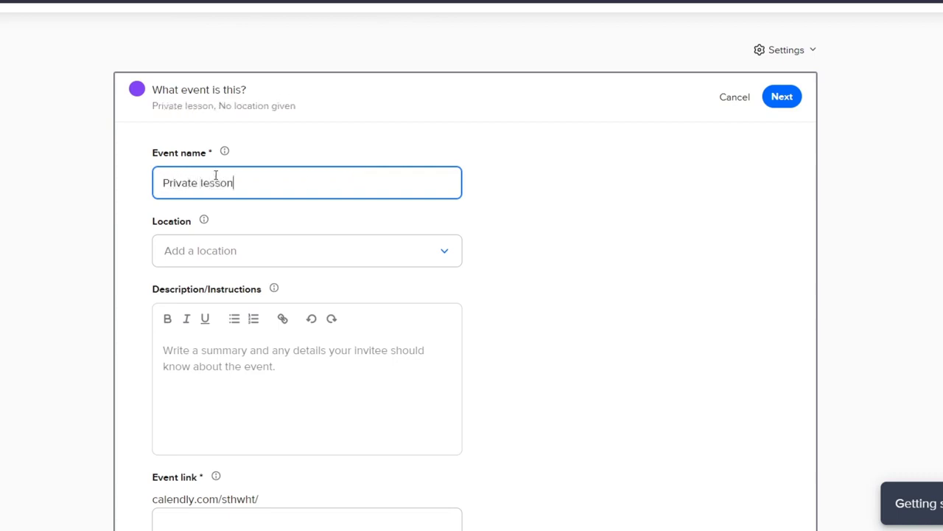
click(299, 252)
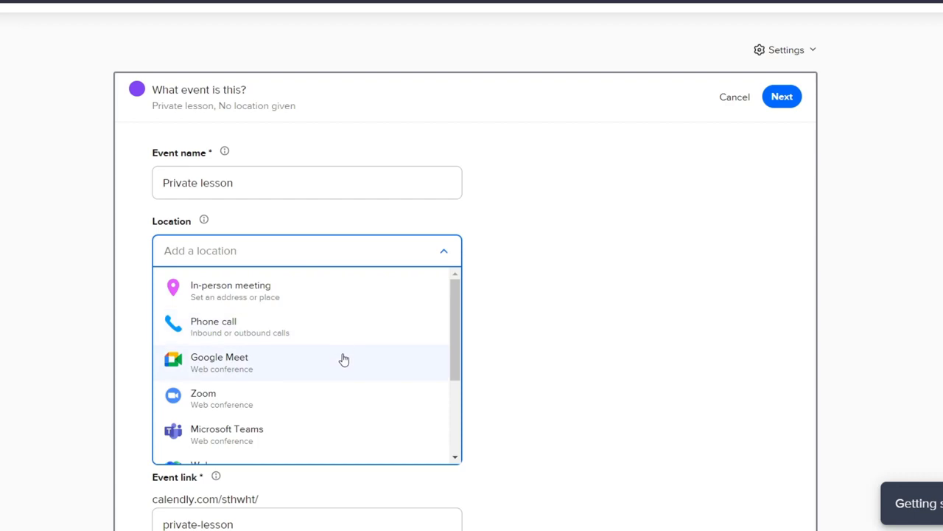
scroll(343, 359, down, 3)
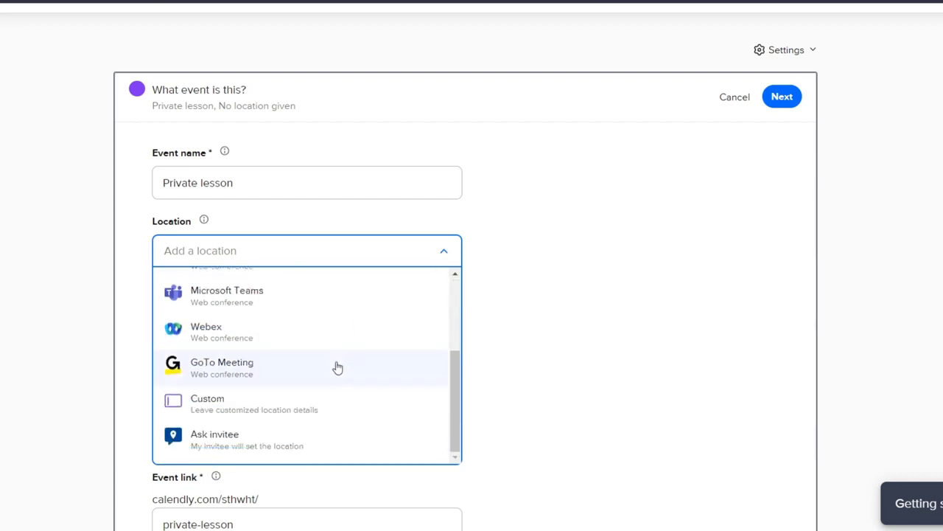
scroll(335, 368, up, 2)
scroll(336, 368, up, 3)
click(302, 358)
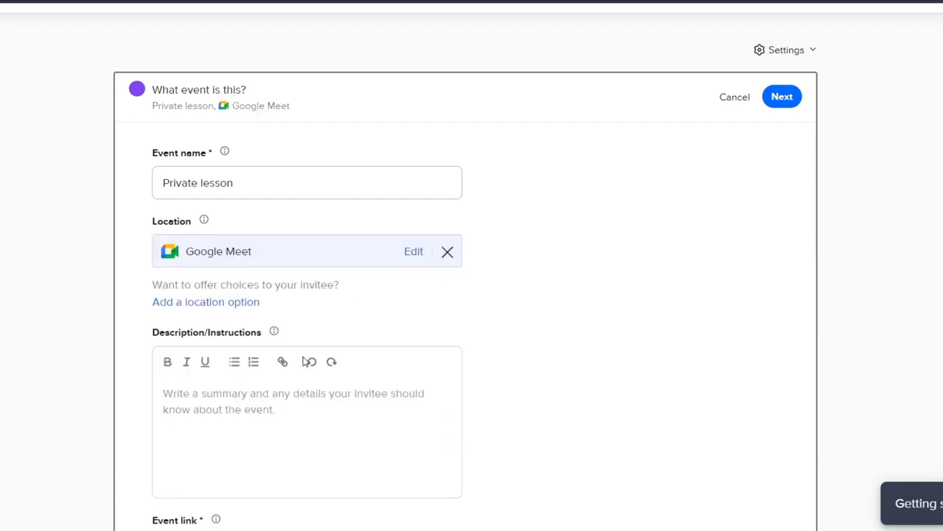
- Review the description and event link fields, and set the event color to Magenta
click(303, 400)
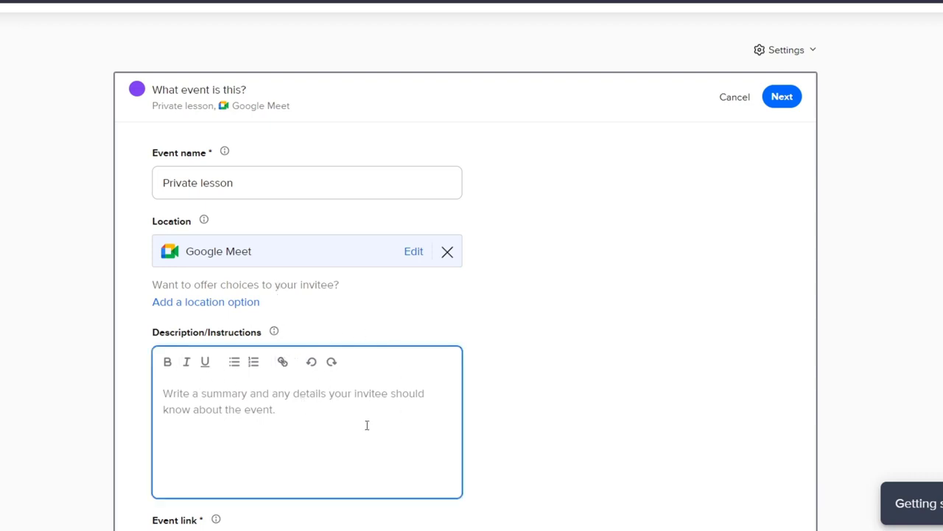
scroll(553, 425, down, 3)
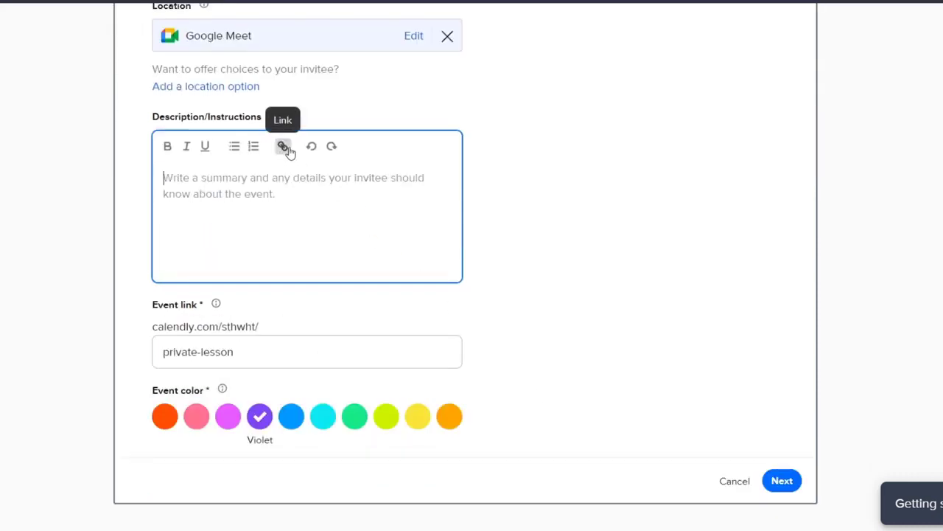
click(312, 362)
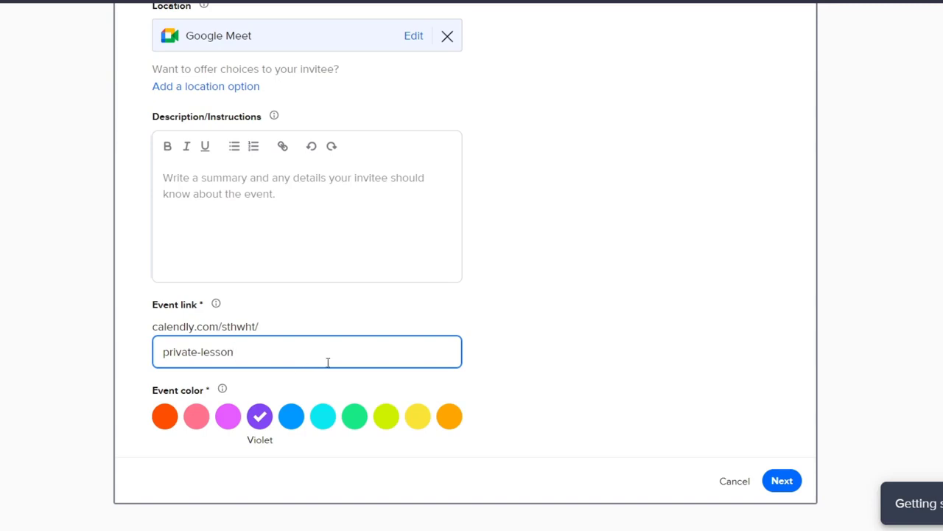
drag(244, 353, 162, 353)
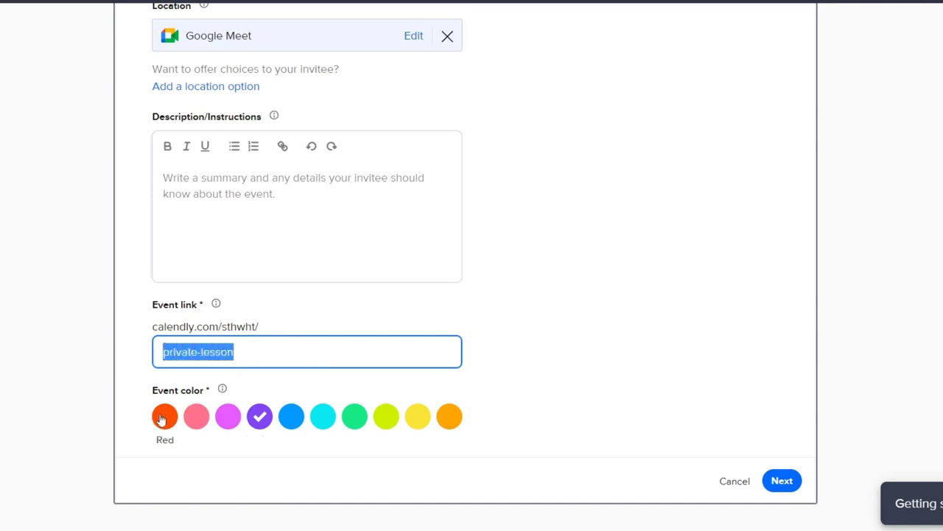
click(231, 415)
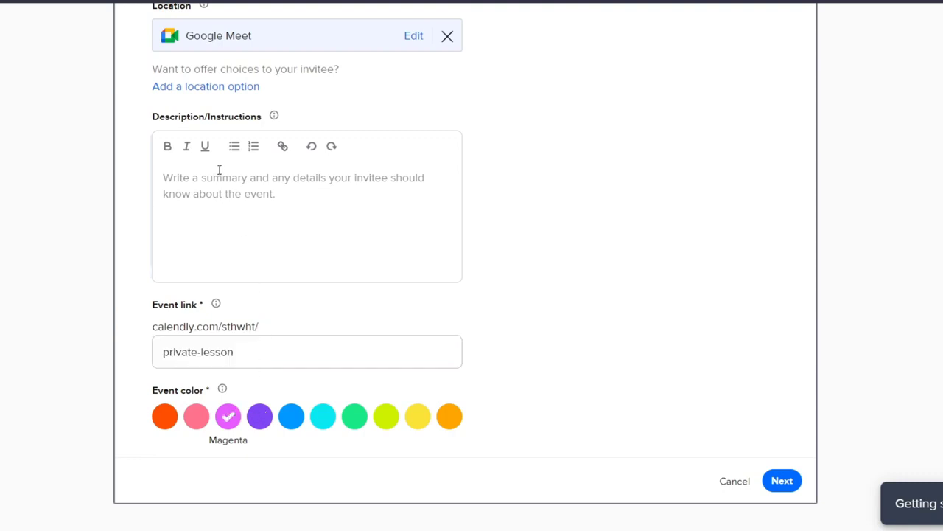
- Enter the event description "Expalin what is this lesson about" and continue to the booking time settings
click(251, 194)
text(Expal)
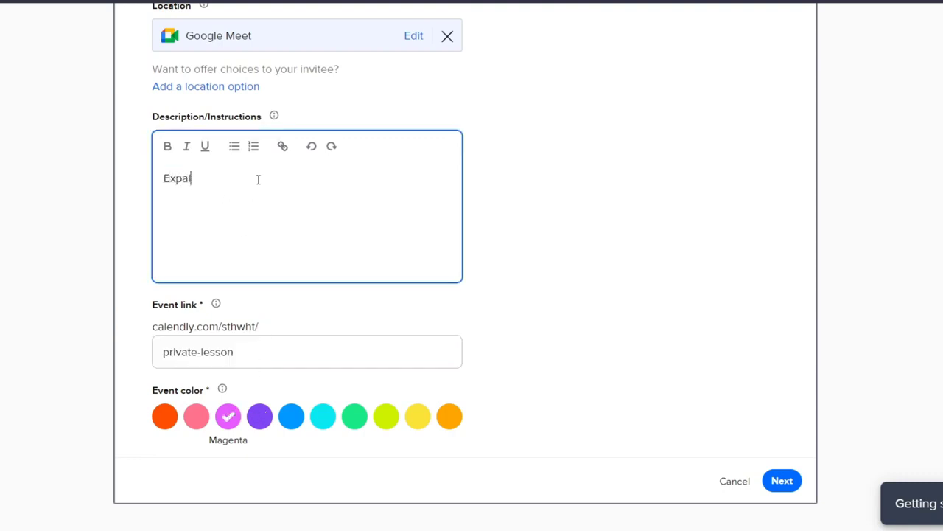
text(in what is this lesson about)
click(785, 480)
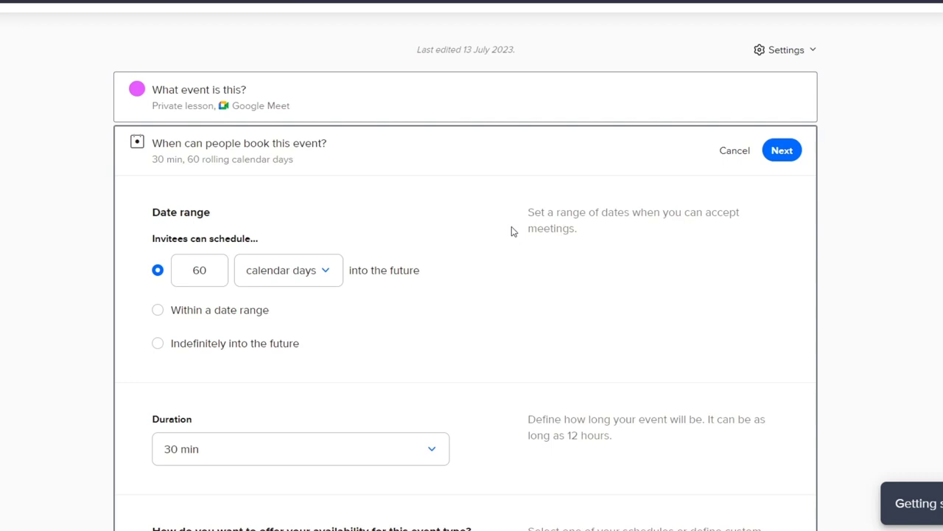
- Let invitees schedule the event up to 20 calendar days into the future
click(274, 278)
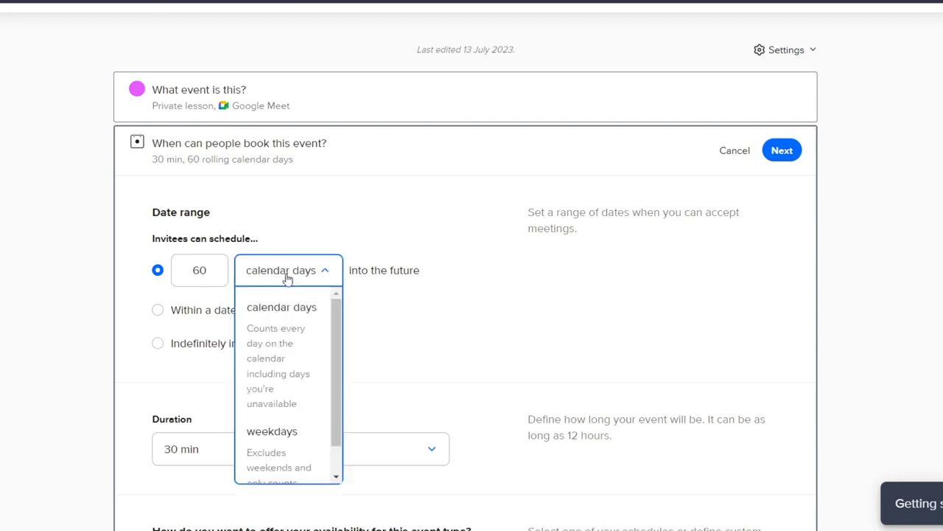
click(209, 271)
double_click(210, 271)
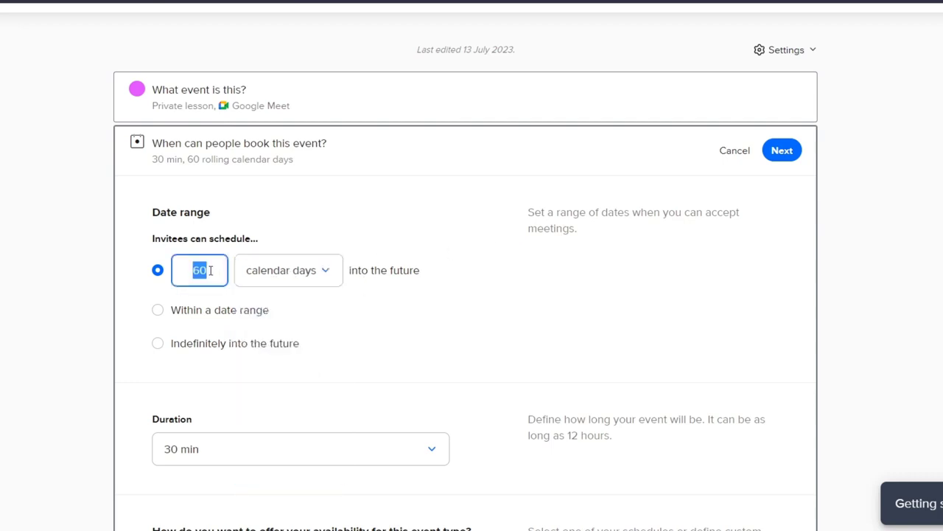
text(20)
click(425, 348)
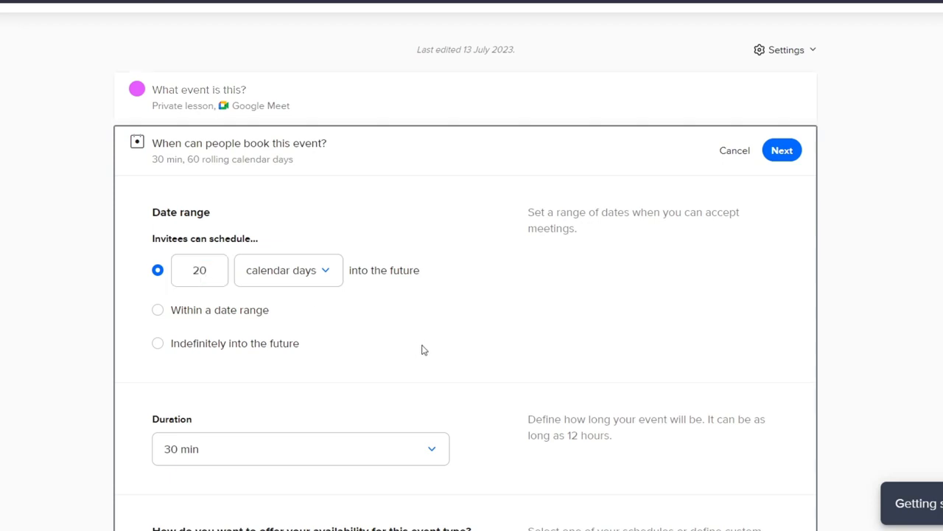
- Set the event duration to 15 min and switch its availability to custom hours
scroll(341, 401, down, 3)
click(288, 248)
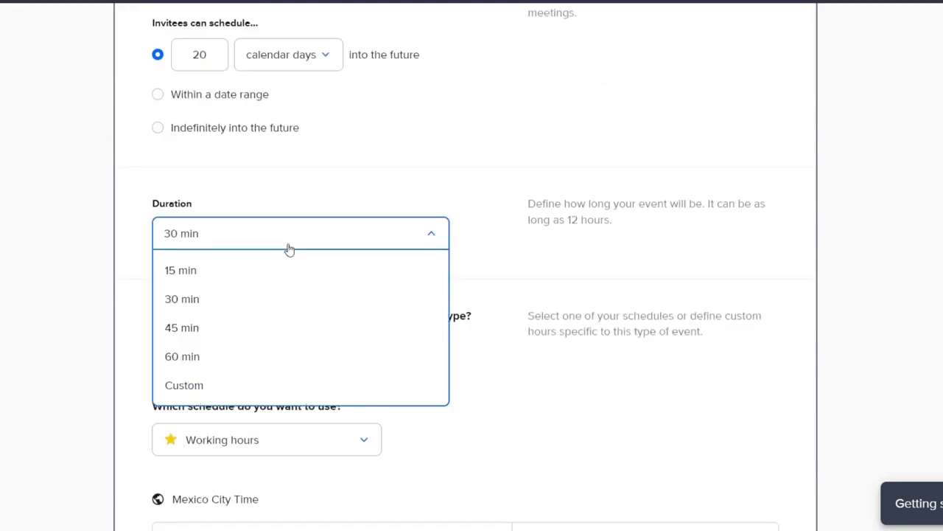
click(302, 271)
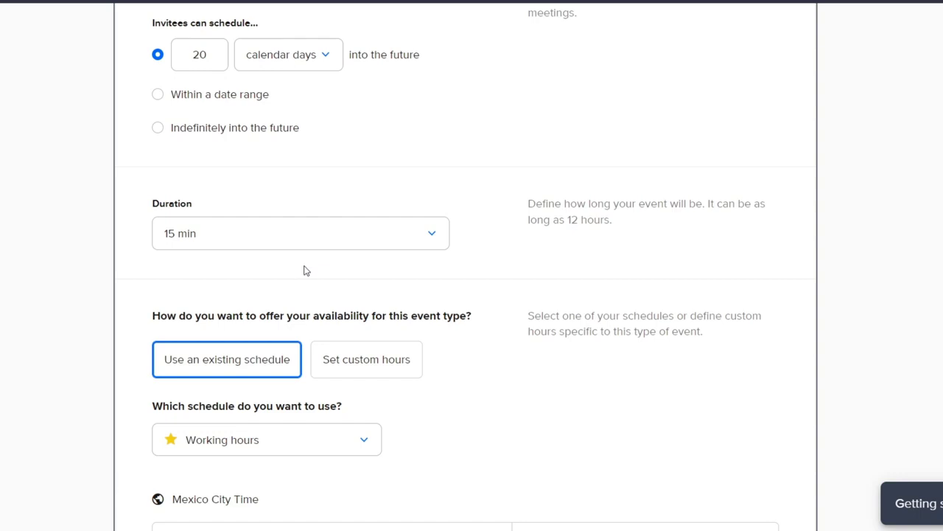
scroll(306, 270, down, 3)
click(376, 161)
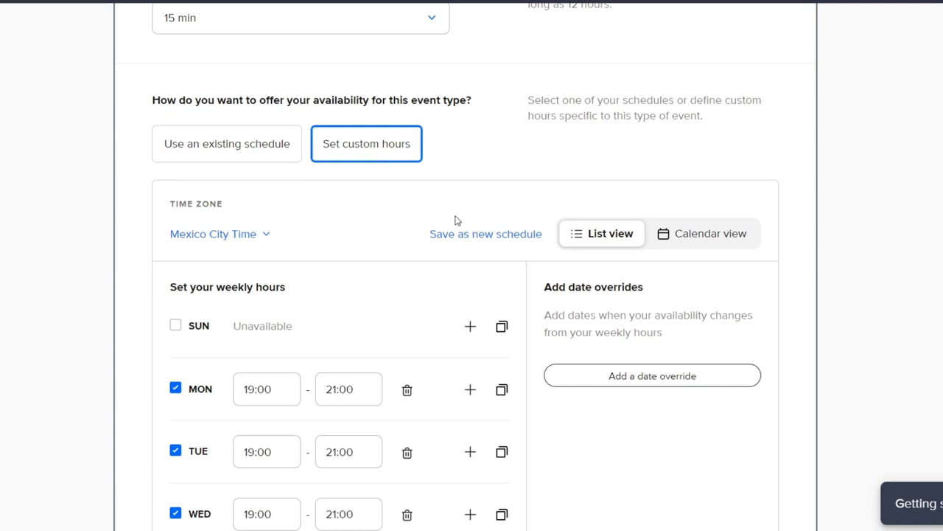
- Look through the custom weekly hours and display them as a calendar for July 2023
scroll(461, 210, down, 3)
scroll(463, 211, up, 3)
click(689, 242)
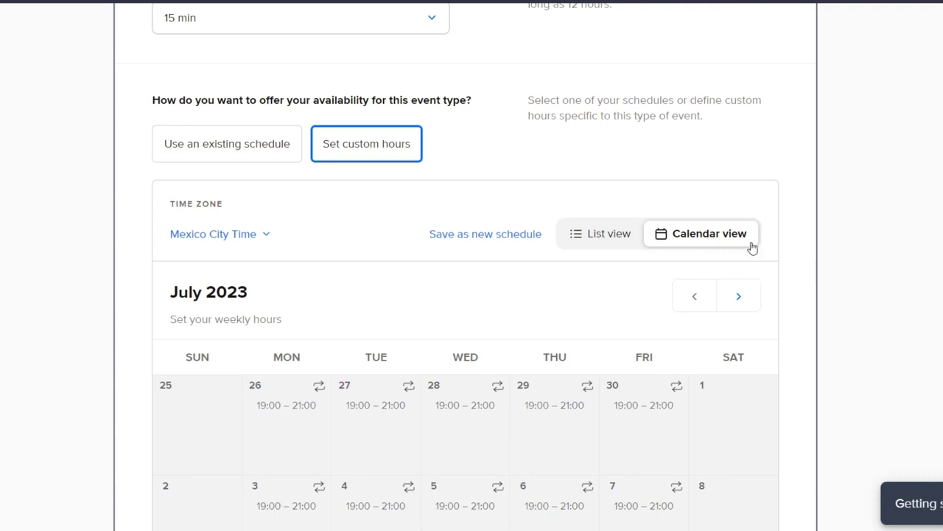
scroll(779, 252, down, 3)
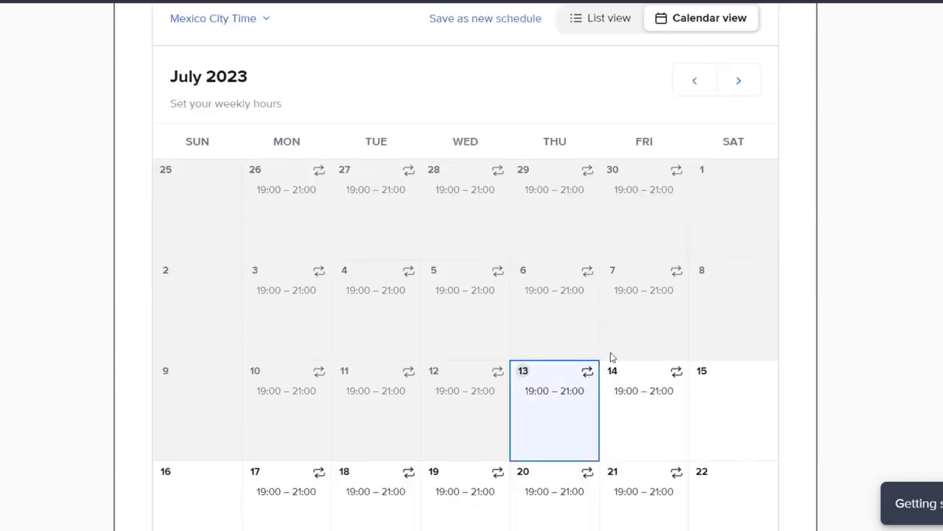
scroll(826, 317, down, 3)
scroll(816, 310, up, 3)
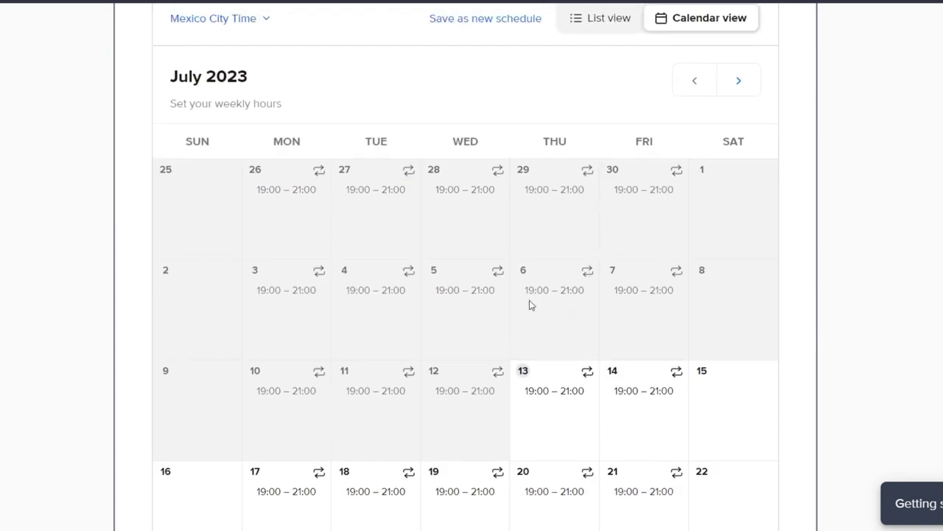
- Edit specific dates from the 13 July entry, selecting 14, 15, 20, 21, 22, 27, 28 and 29 July instead of the 13th
click(533, 414)
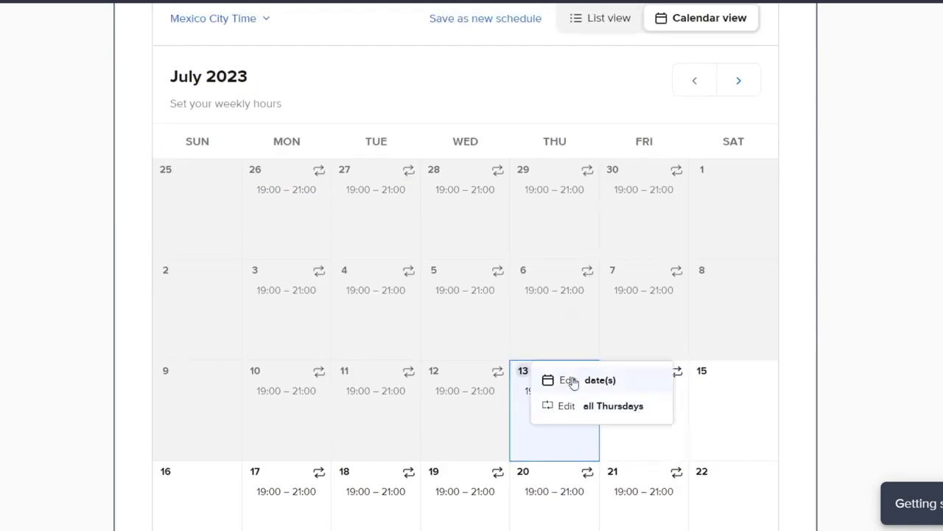
click(621, 381)
click(510, 302)
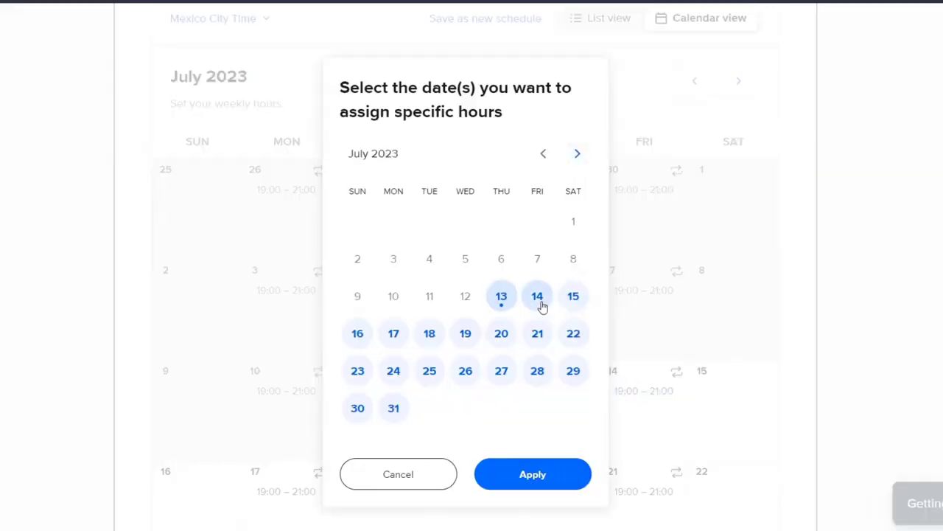
click(539, 301)
click(549, 376)
click(540, 345)
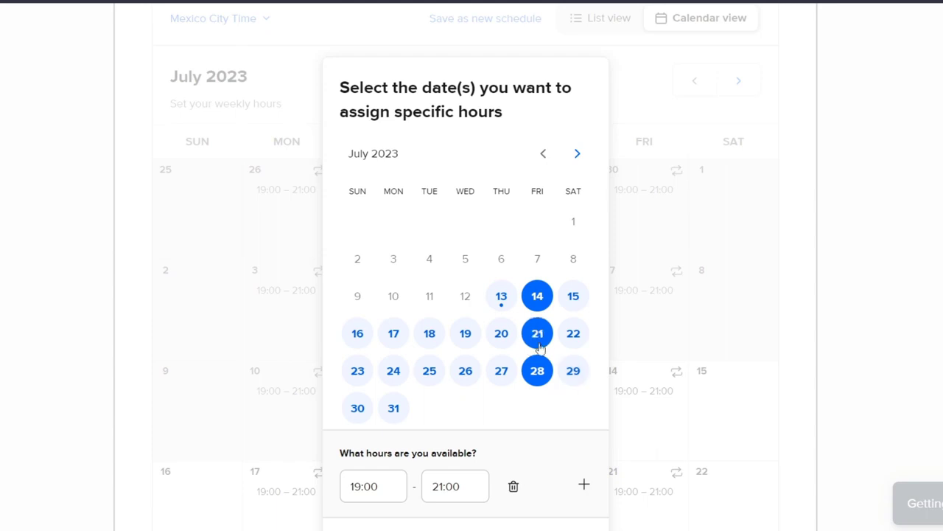
scroll(464, 408, down, 2)
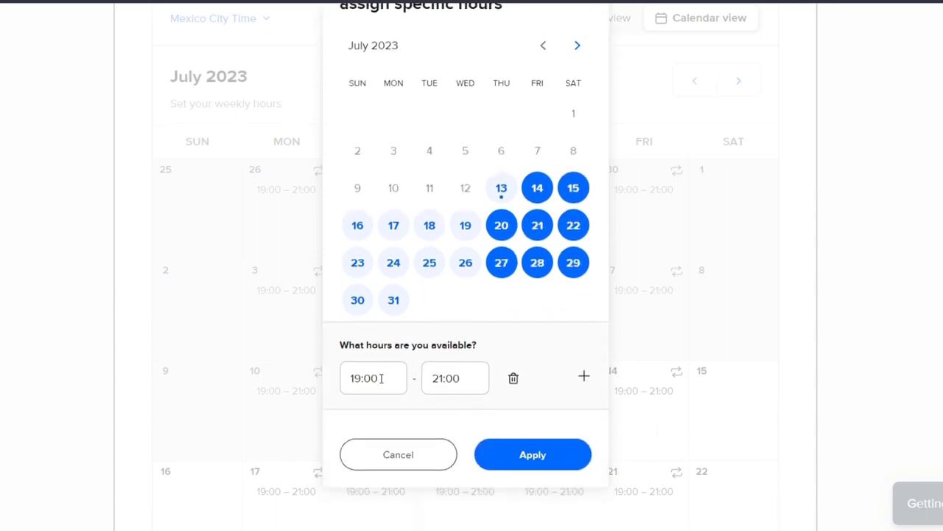
- Set the available hours for the selected dates to 14:15–19:15 and apply them
click(381, 378)
scroll(379, 428, up, 6)
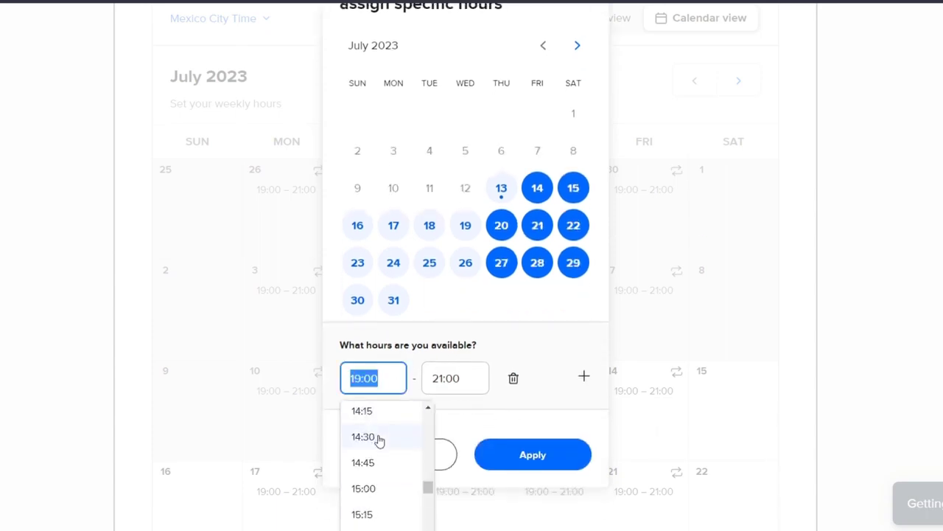
click(372, 415)
click(451, 388)
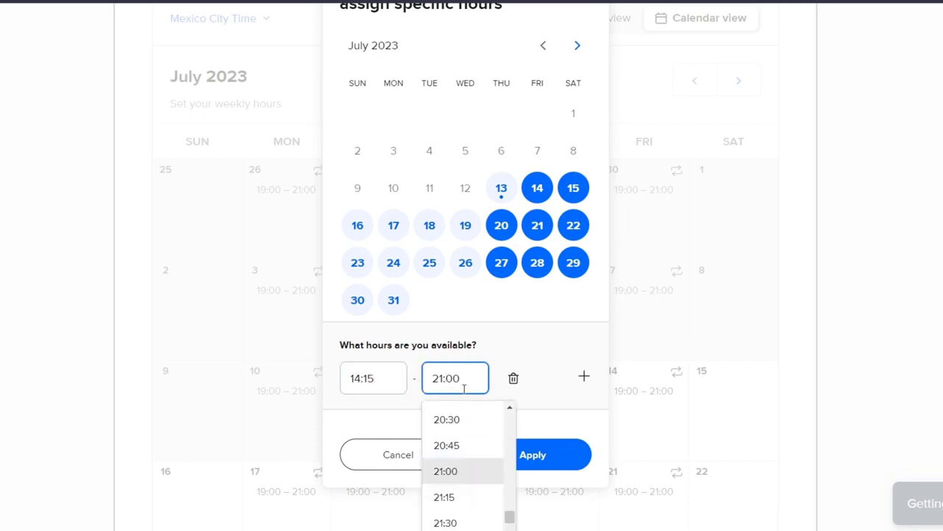
scroll(474, 425, up, 3)
click(472, 506)
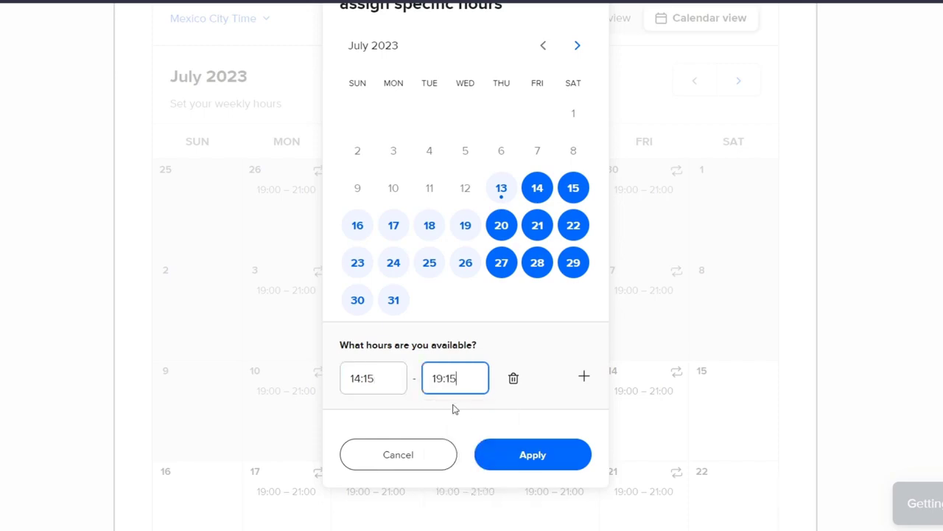
click(536, 454)
- Check the date-specific hours across the July calendar and return to the list of weekly hours
scroll(724, 317, down, 3)
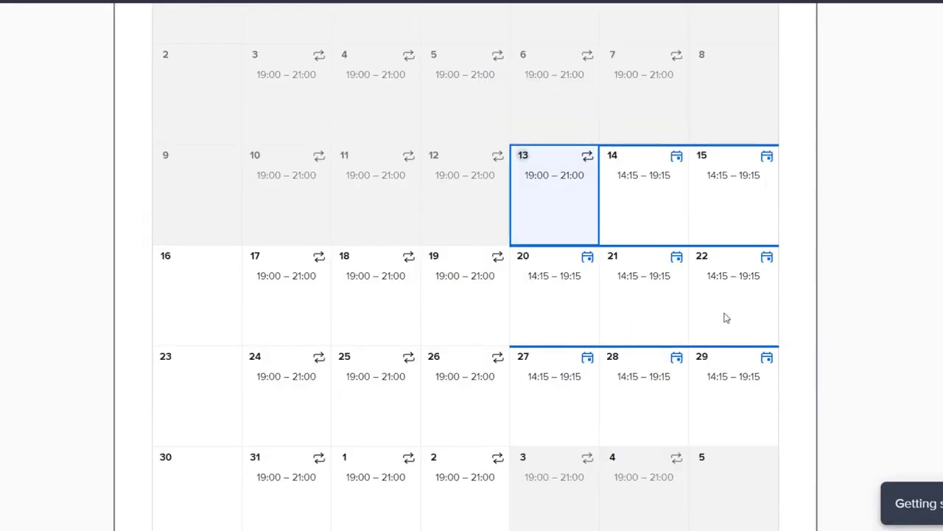
scroll(791, 324, down, 5)
scroll(784, 327, up, 8)
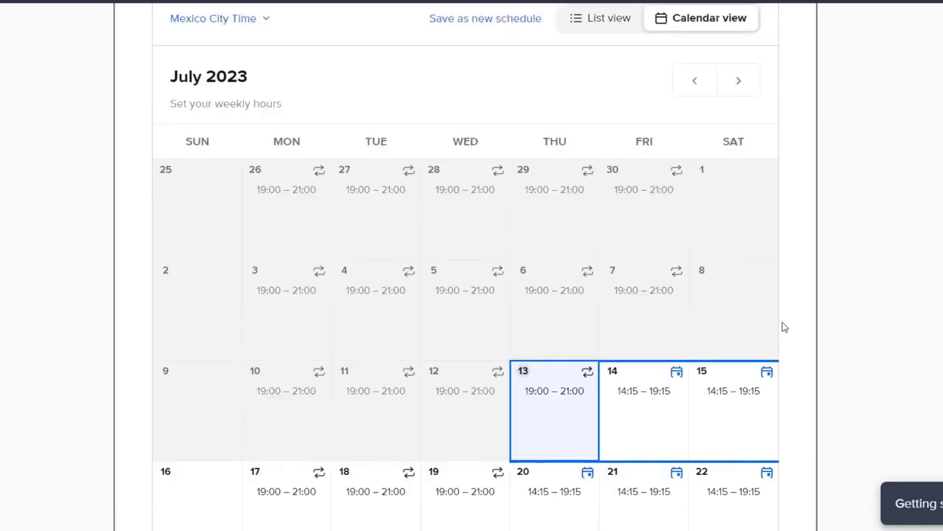
click(629, 28)
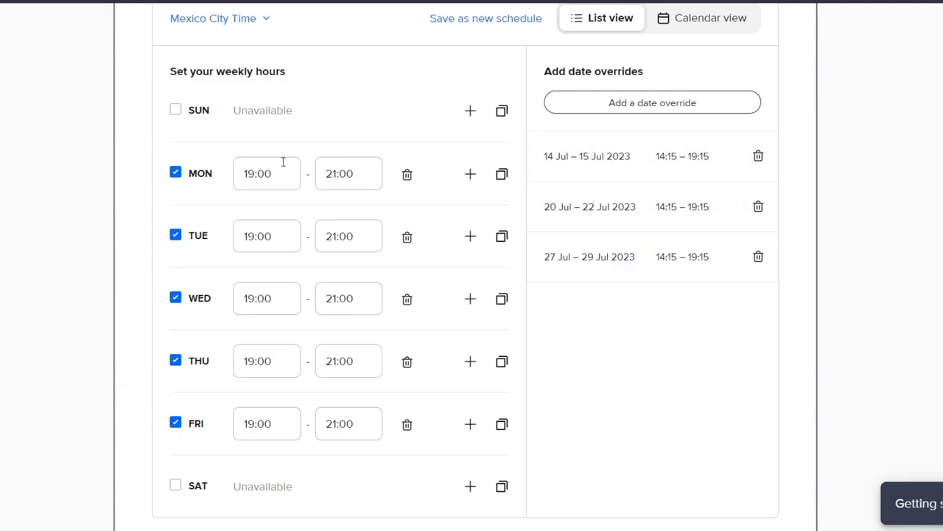
- Add a 5 min buffer before the event and a 5 min buffer after it
scroll(664, 333, down, 6)
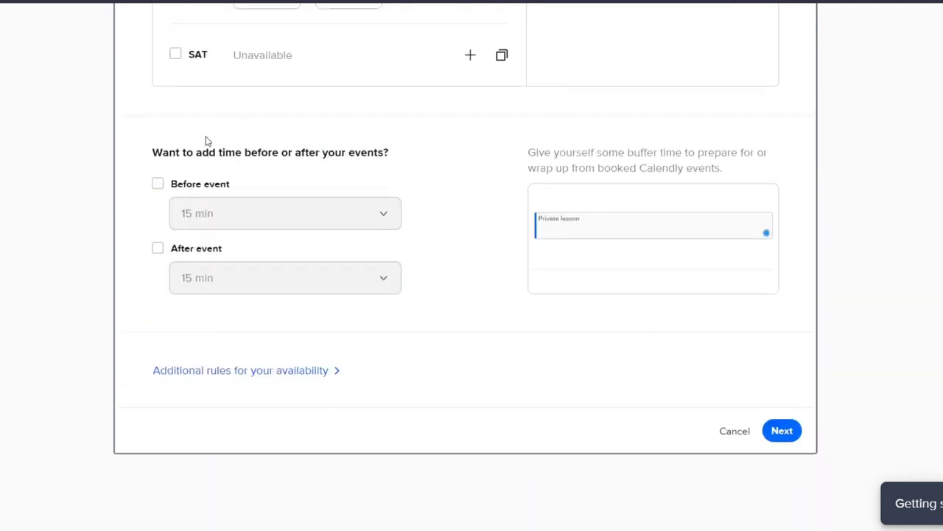
drag(197, 153, 393, 156)
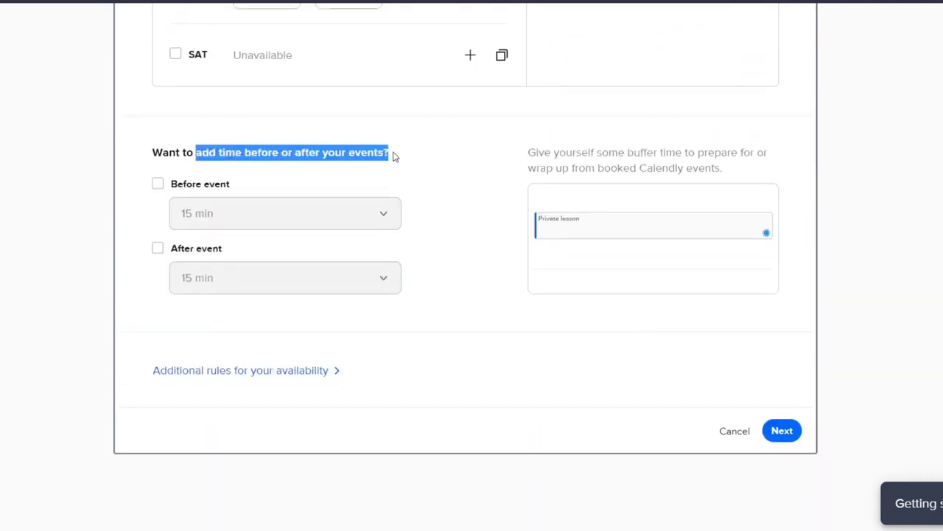
click(158, 184)
click(198, 213)
click(238, 250)
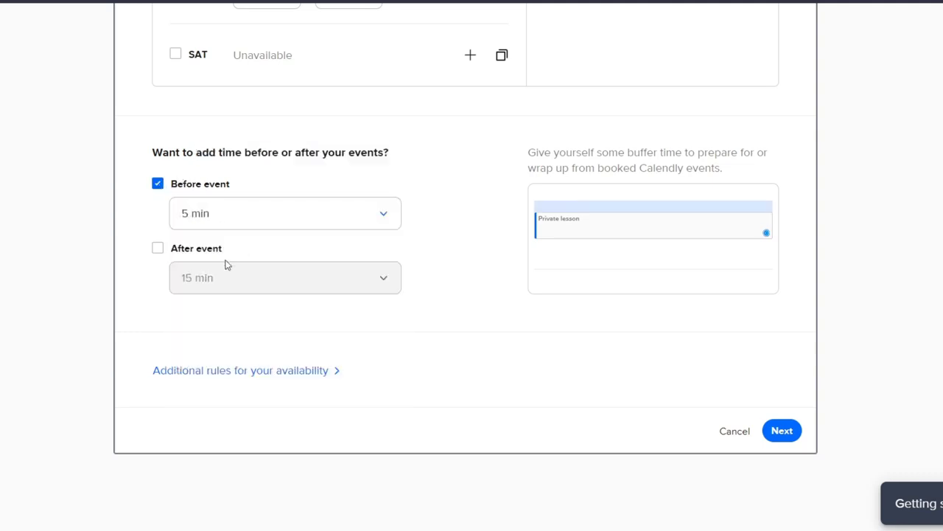
click(157, 250)
click(239, 287)
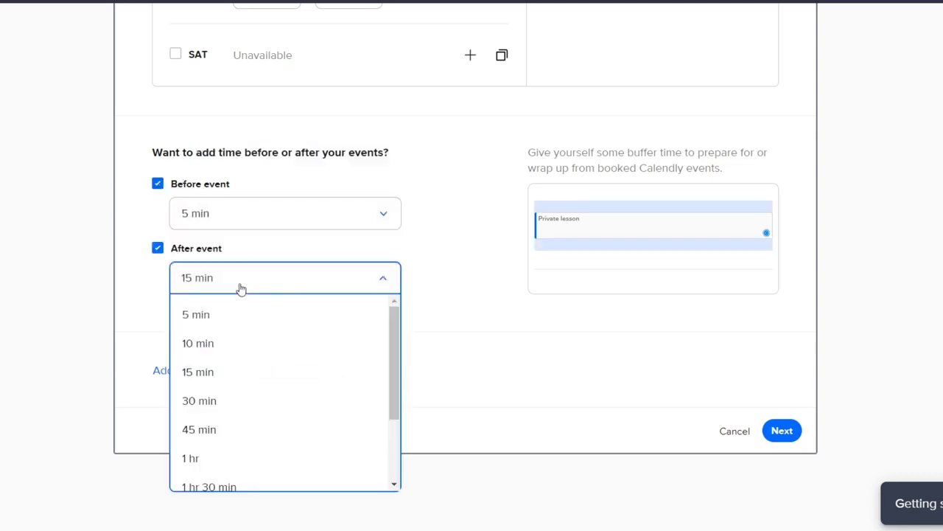
click(261, 322)
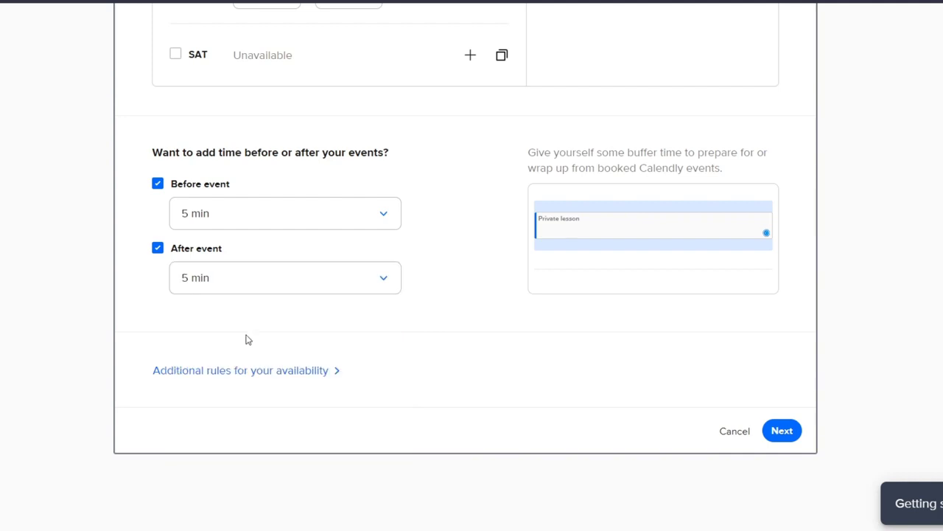
- Expand the additional availability rules and view the start time increment options without changing them
click(263, 371)
scroll(493, 353, down, 3)
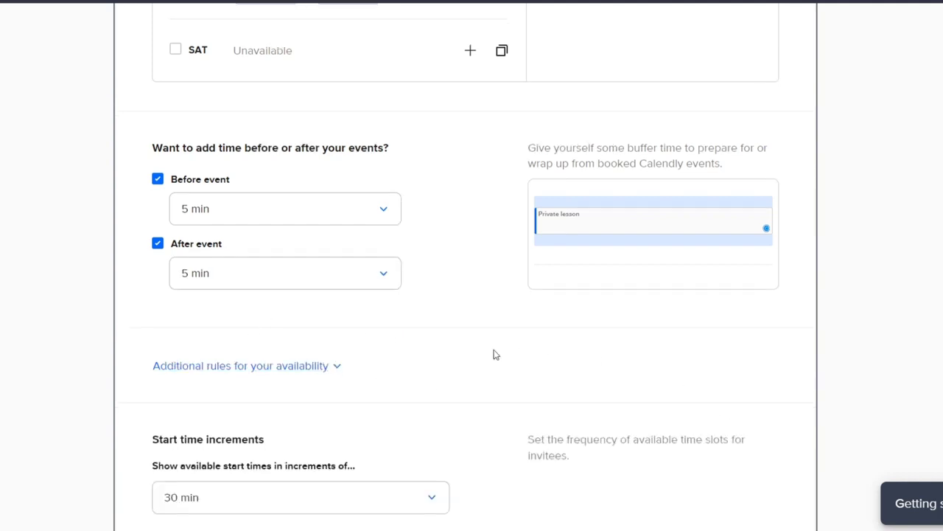
click(276, 293)
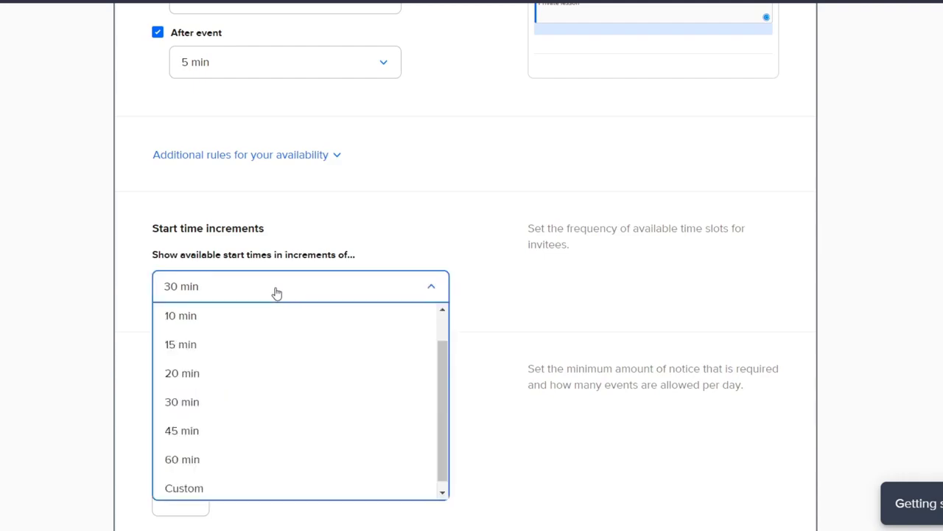
click(570, 306)
- Limit this event type to a maximum of 1 event per day and save the booking settings
scroll(398, 407, down, 1)
scroll(398, 407, down, 3)
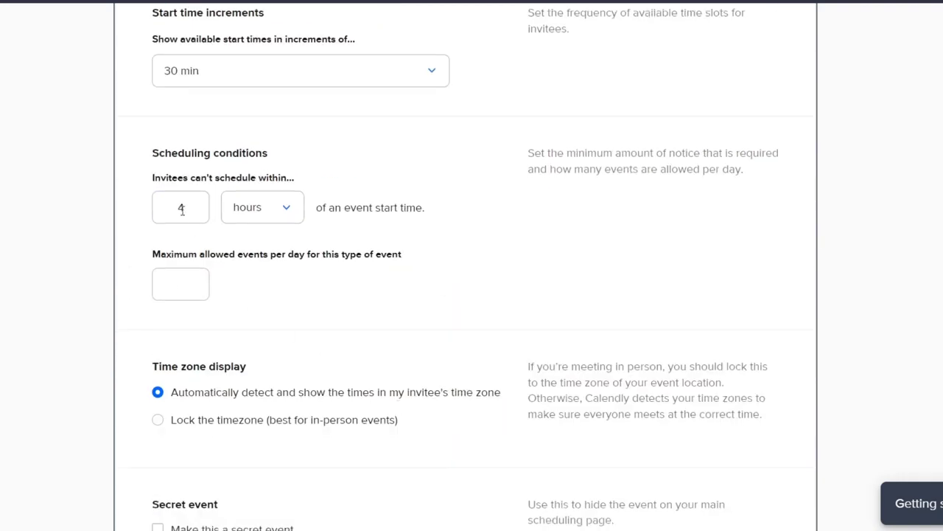
click(190, 280)
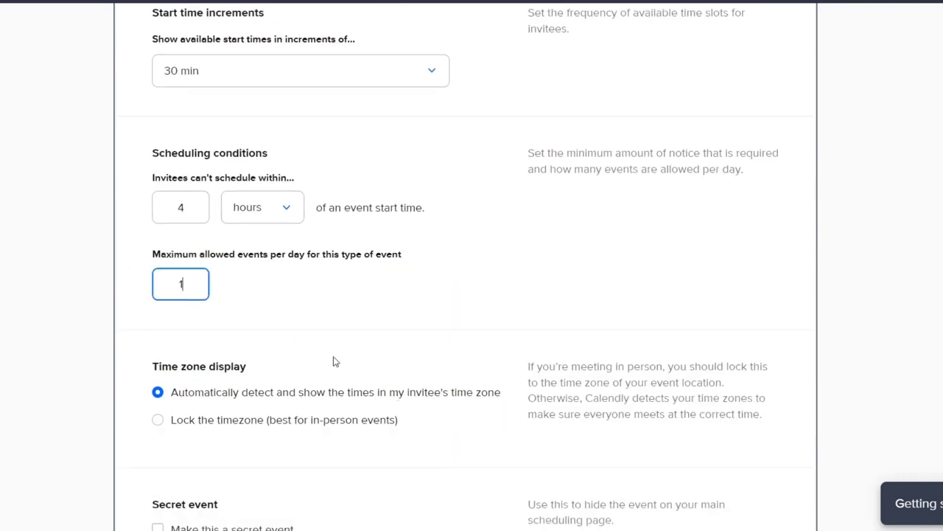
scroll(324, 339, down, 3)
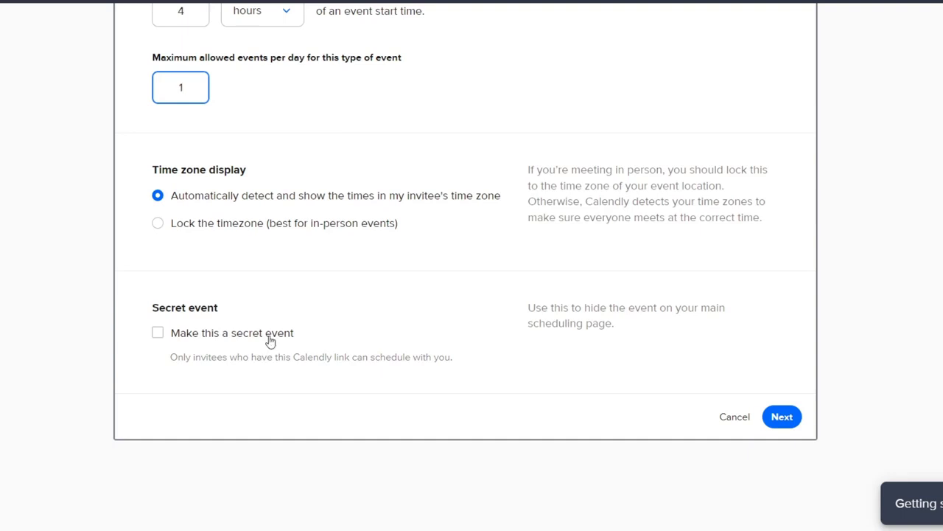
click(793, 415)
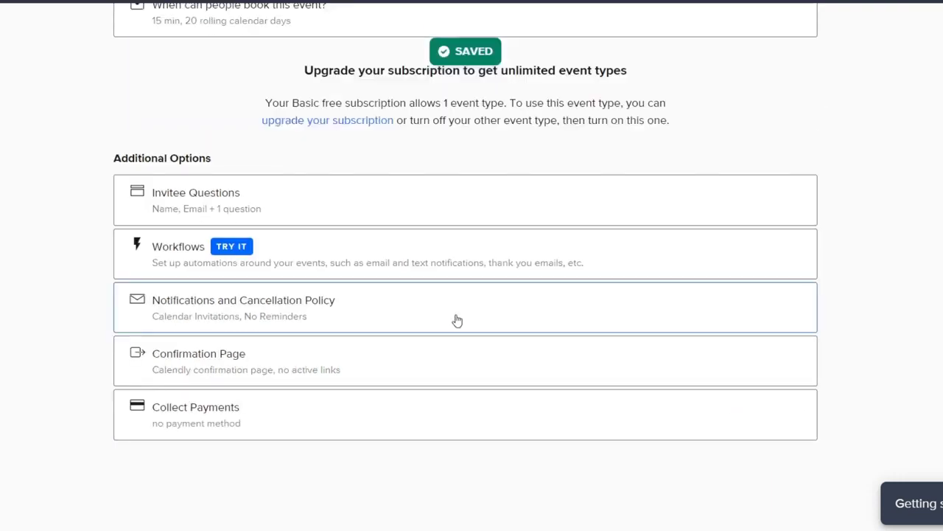
- Look over the event type's additional options, try to turn the event type on, and dismiss the upgrade offer
scroll(518, 302, up, 4)
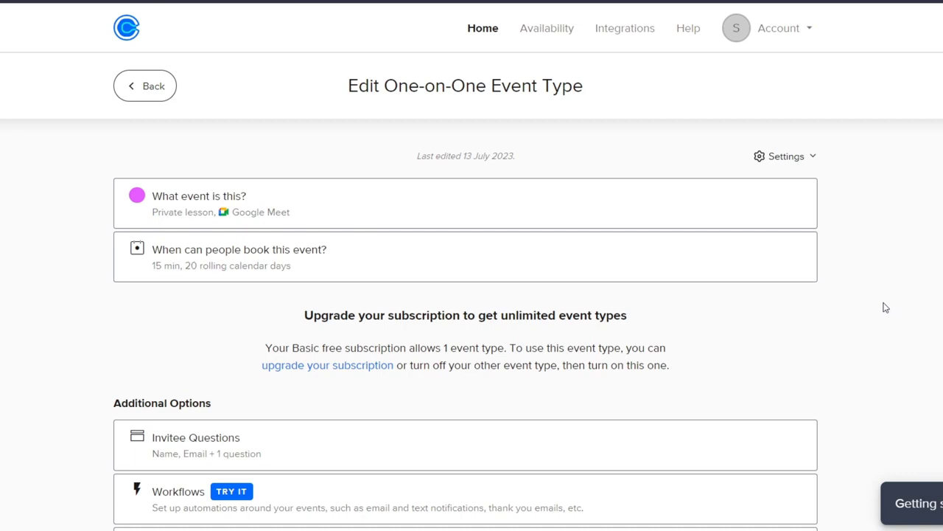
scroll(884, 307, down, 3)
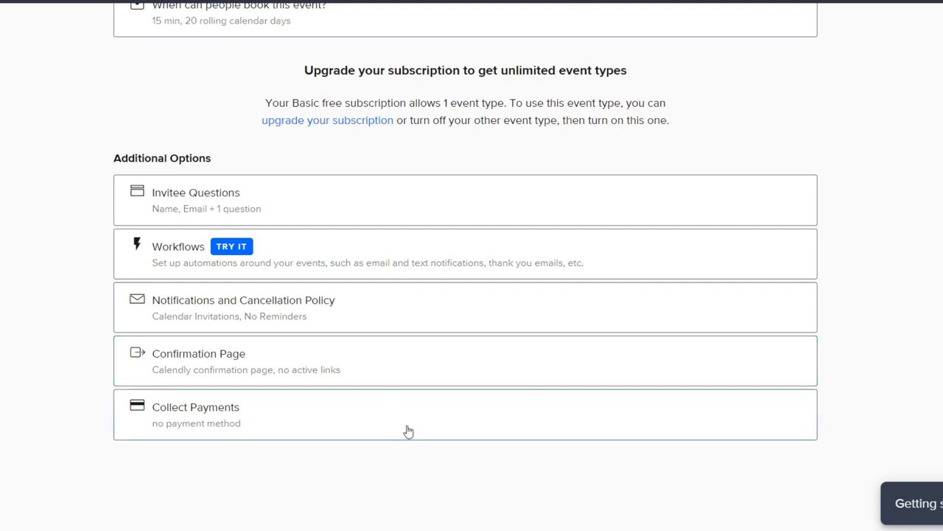
scroll(409, 431, up, 4)
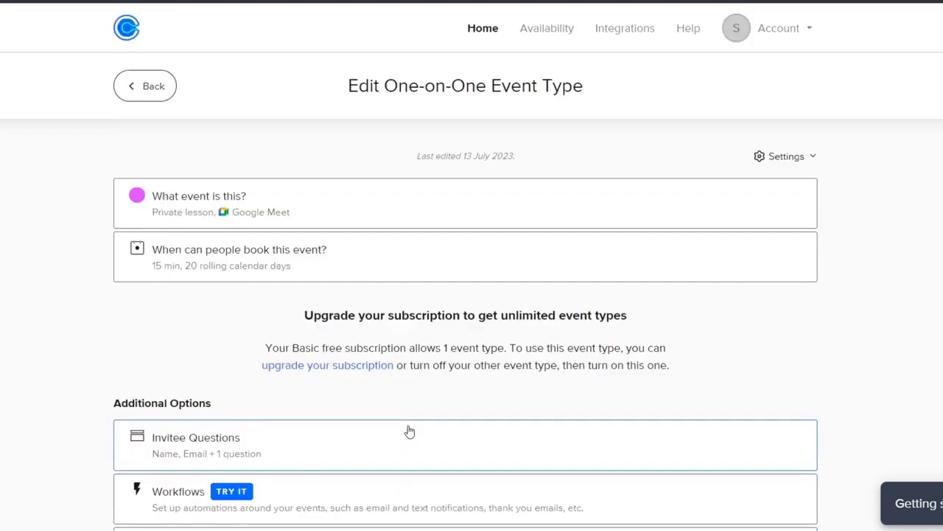
click(776, 161)
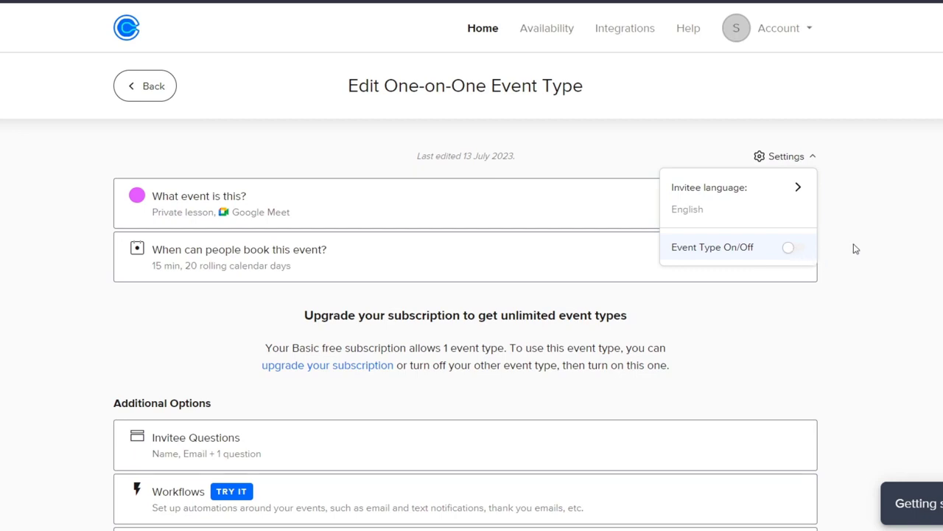
click(788, 247)
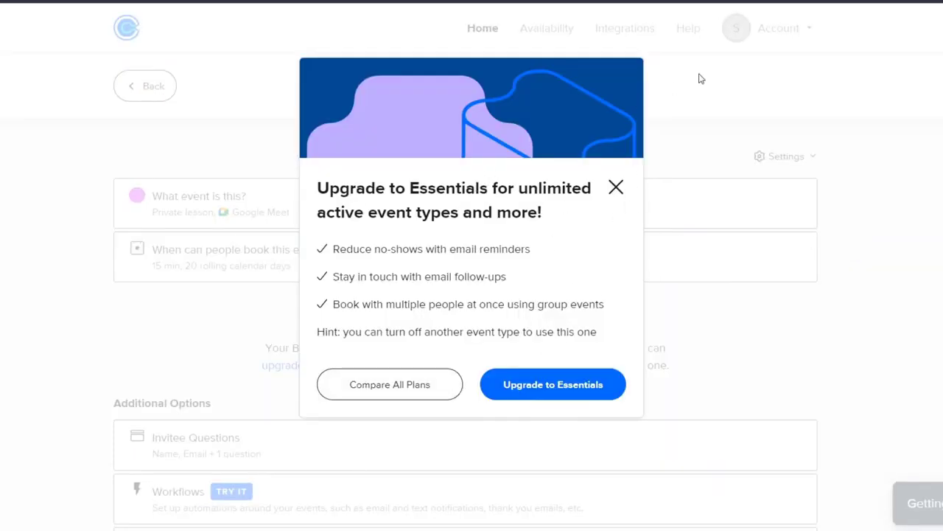
click(617, 186)
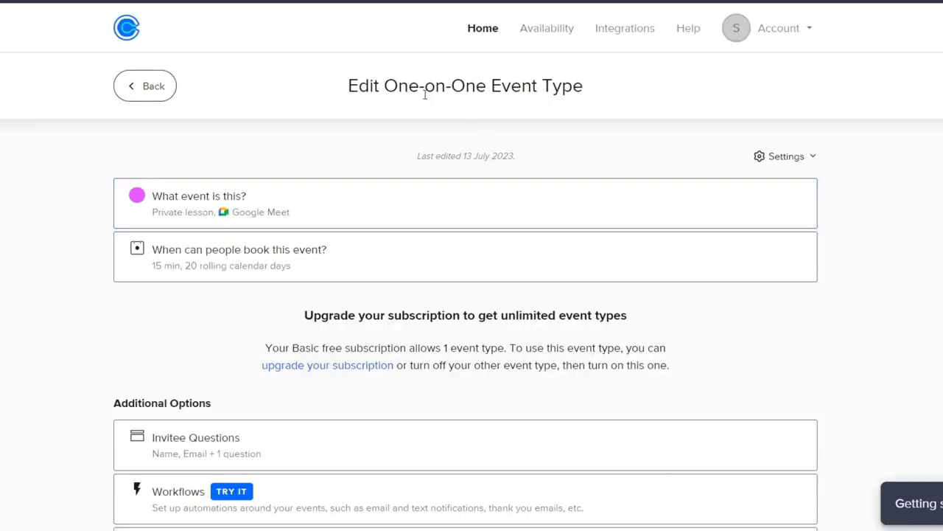
- Reopen the Private lesson details to check the location, description, link and color, and return to the event types overview
click(405, 212)
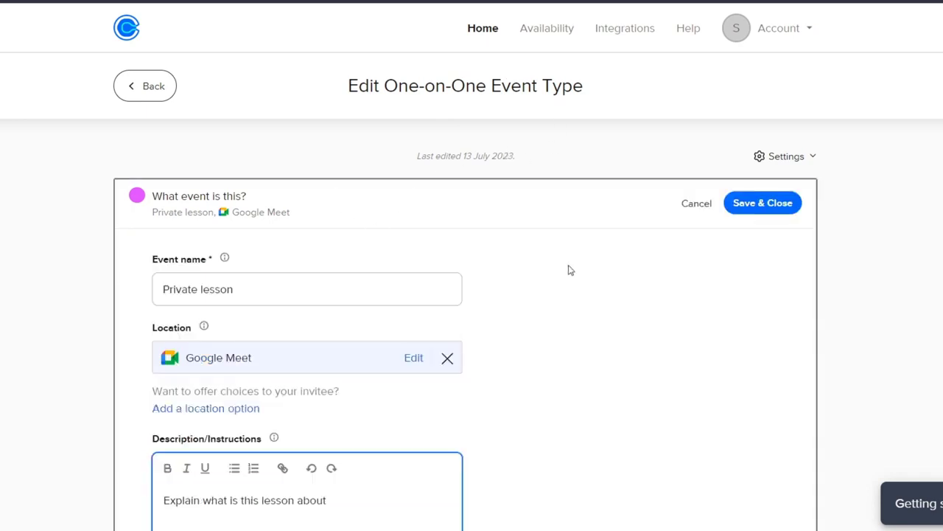
click(761, 208)
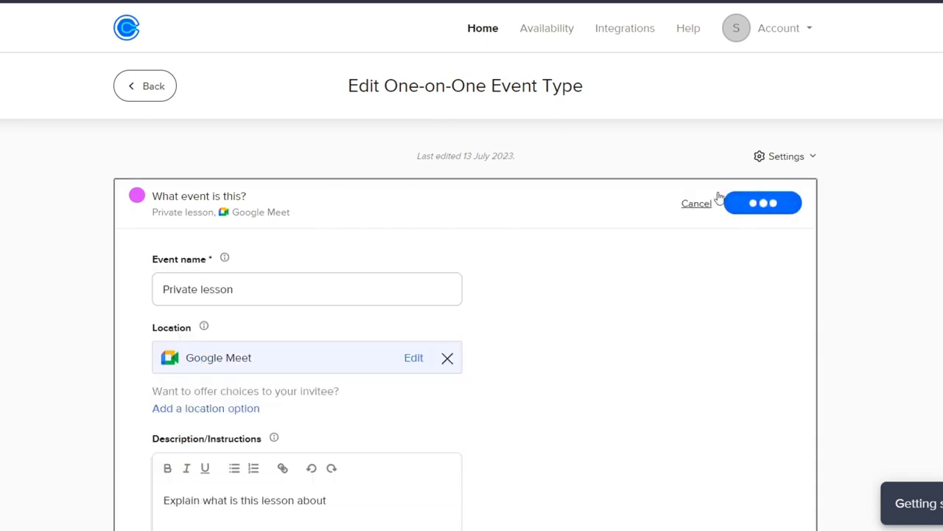
click(356, 205)
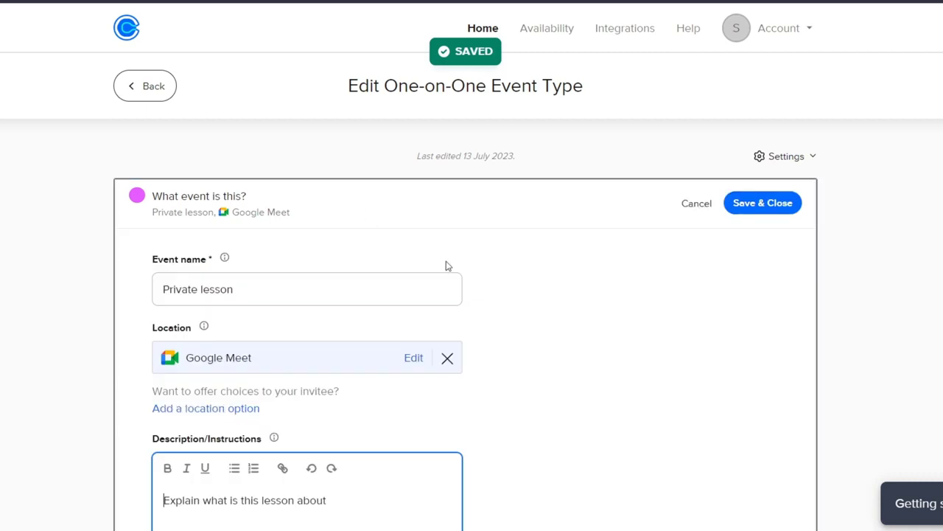
scroll(447, 267, down, 5)
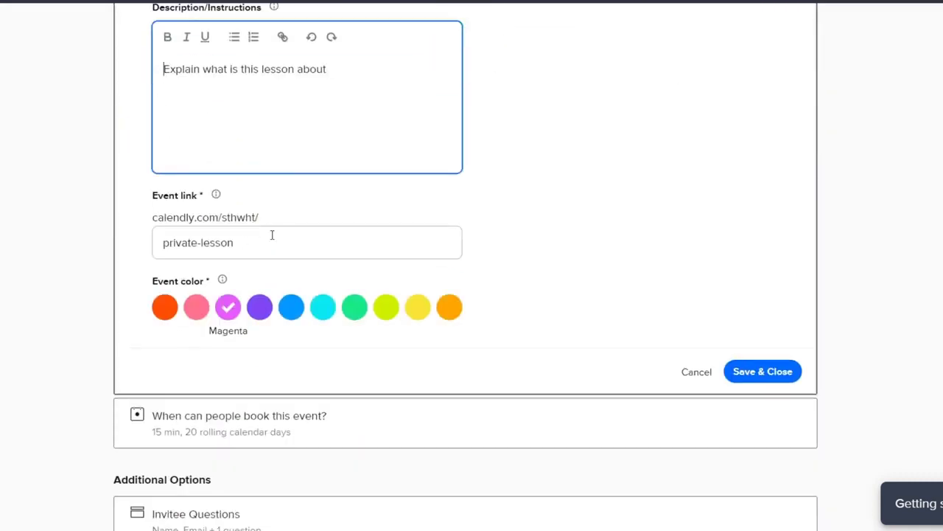
click(214, 194)
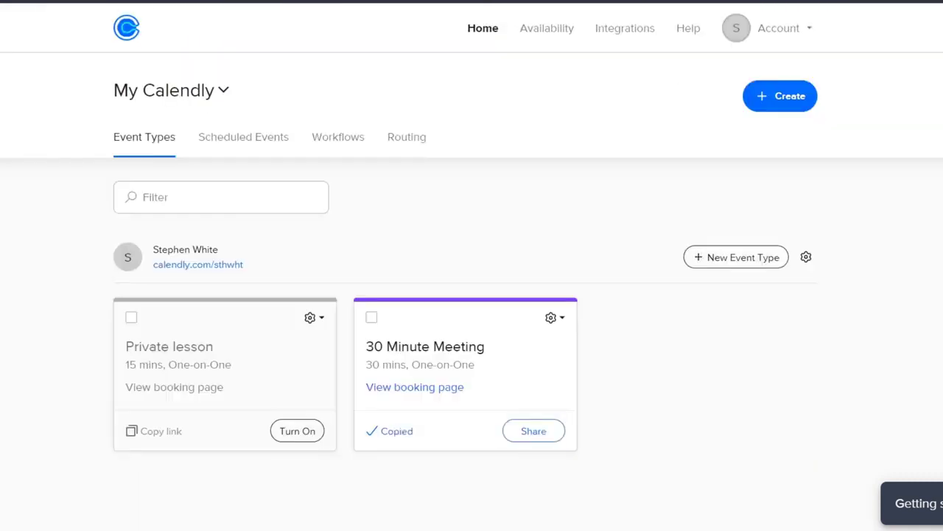
- Open the copied 30 Minute Meeting booking link in a new browser tab, and open that event type for editing
key(ctrl+t)
text(https://calendly.com/sthwht/30min)
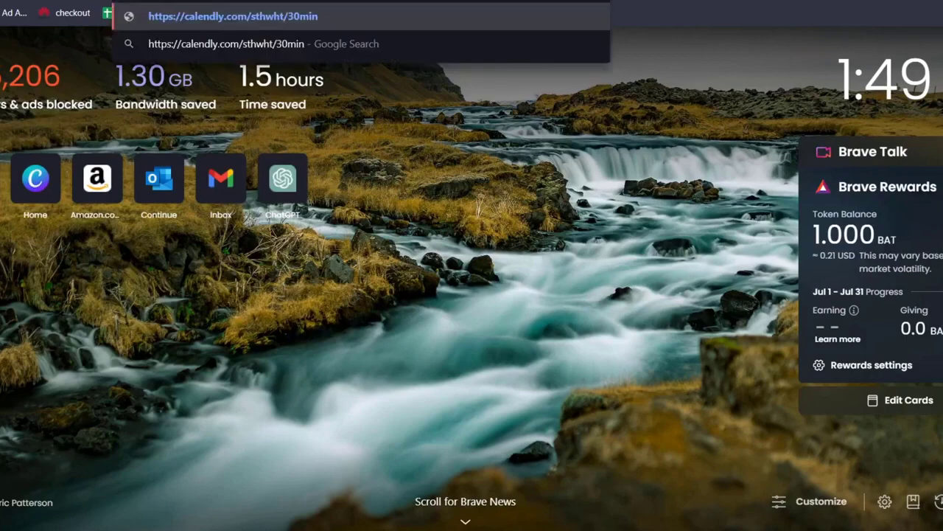
key(Return)
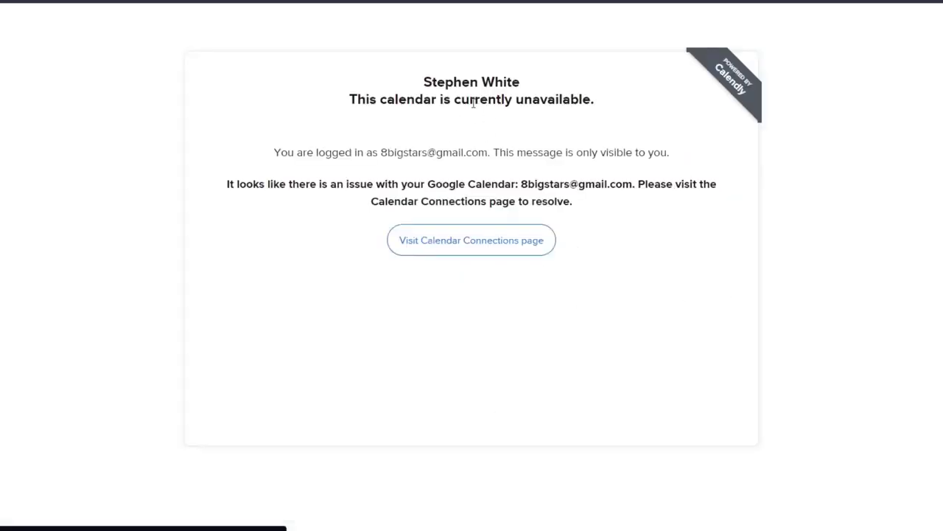
drag(476, 87, 619, 128)
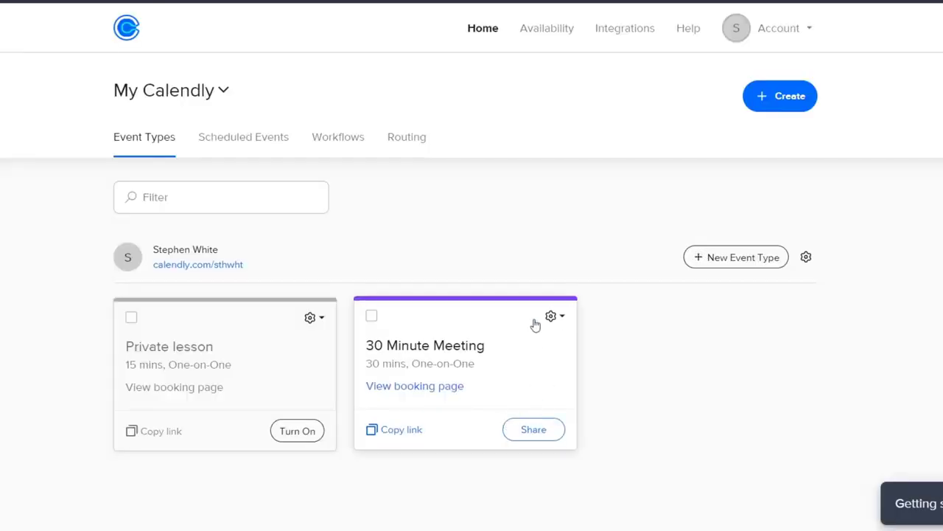
click(552, 317)
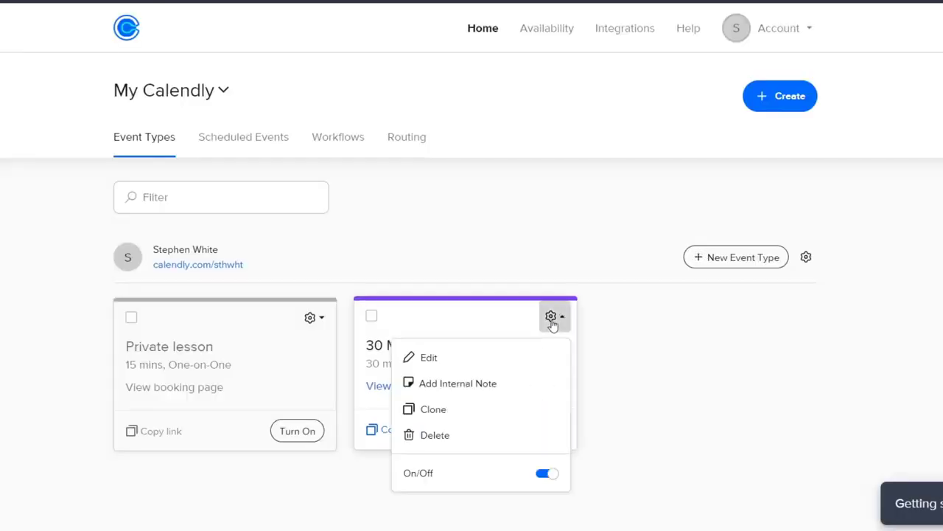
click(508, 360)
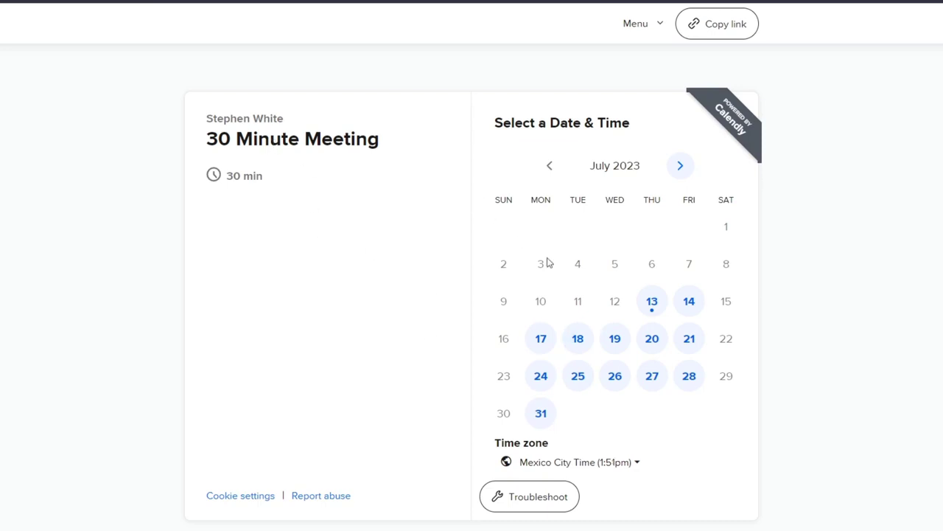
- On the 30 Minute Meeting booking page, choose 7:00pm on Wednesday, July 19, and continue to the invitee details form
click(612, 341)
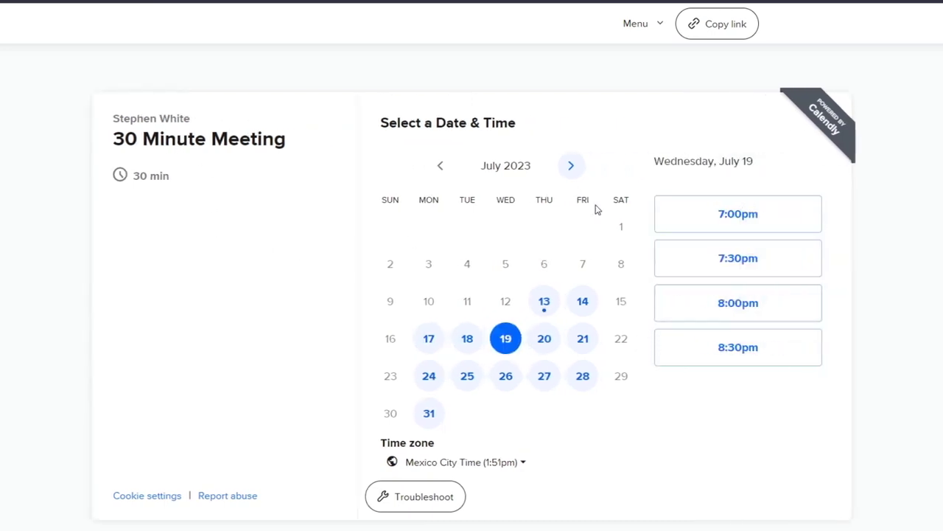
click(741, 227)
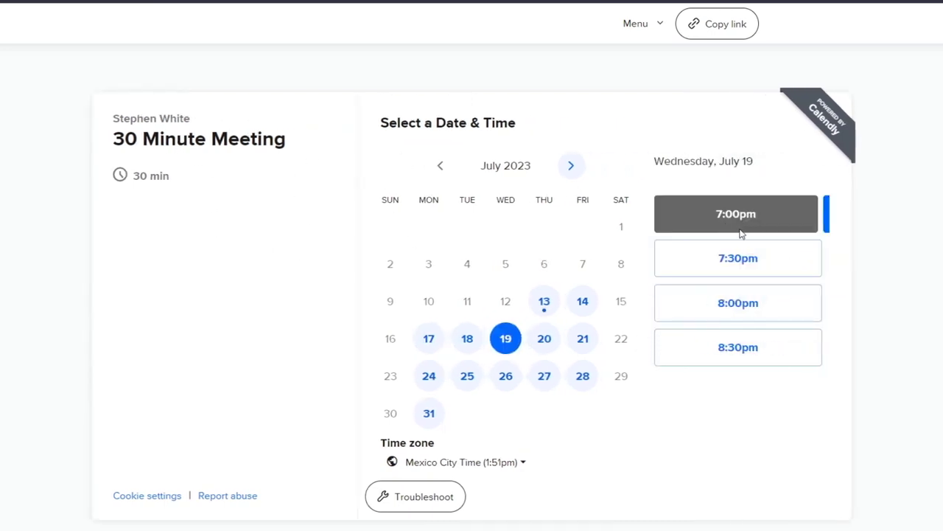
click(812, 226)
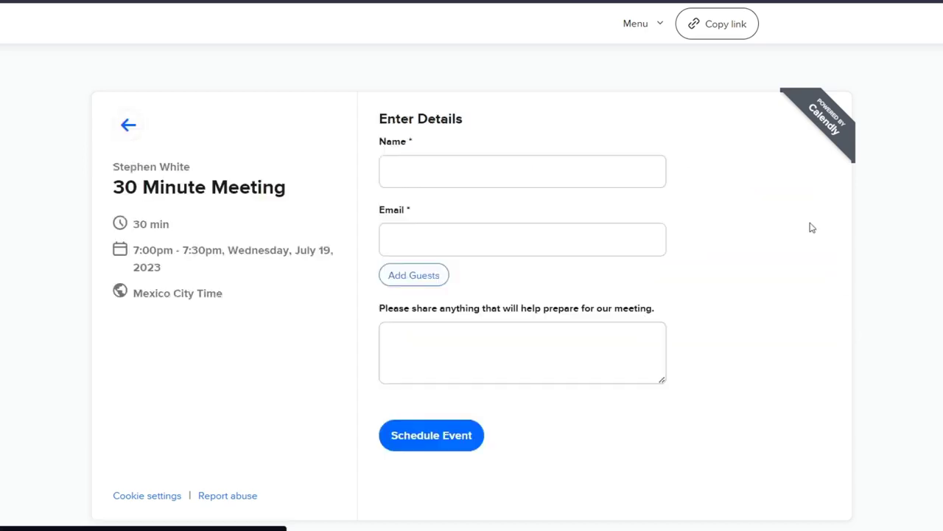
click(479, 159)
click(488, 341)
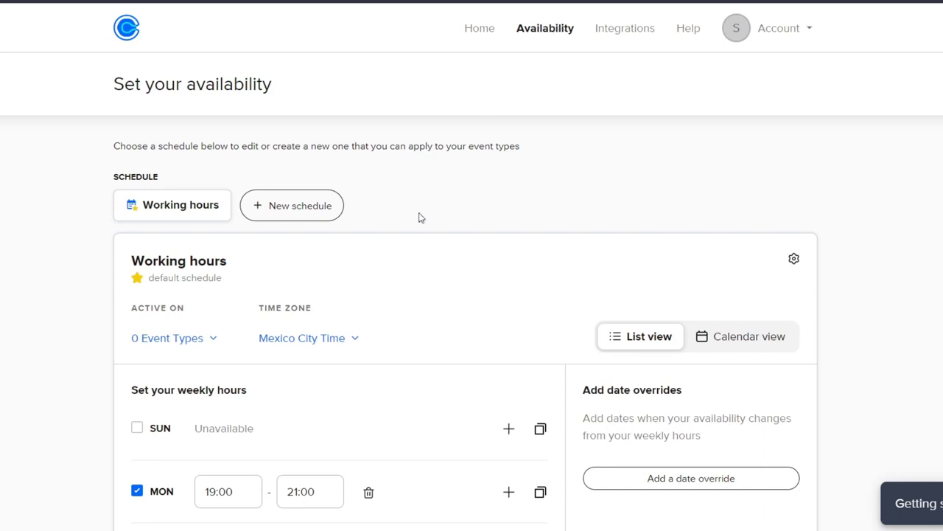
- Review the default Working hours schedule, checking its weekly hours, time zone and date override section
scroll(419, 218, down, 3)
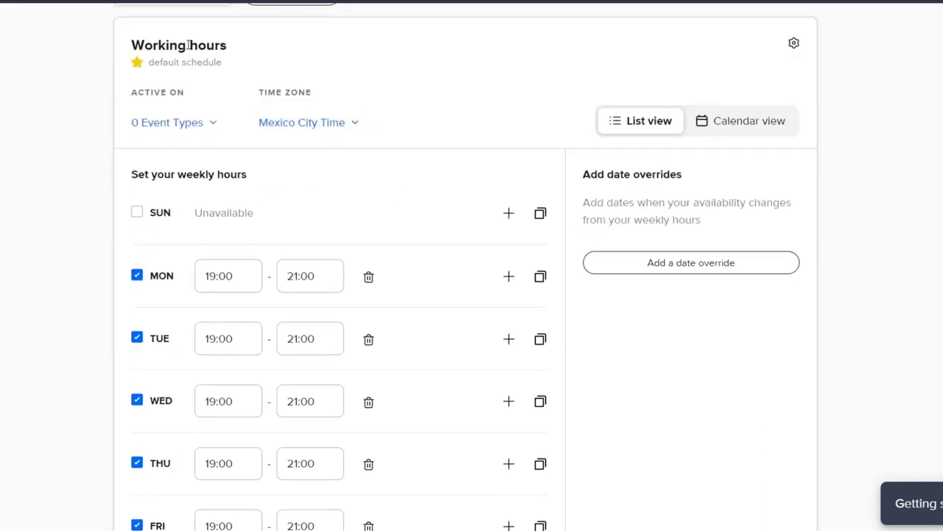
scroll(163, 259, down, 2)
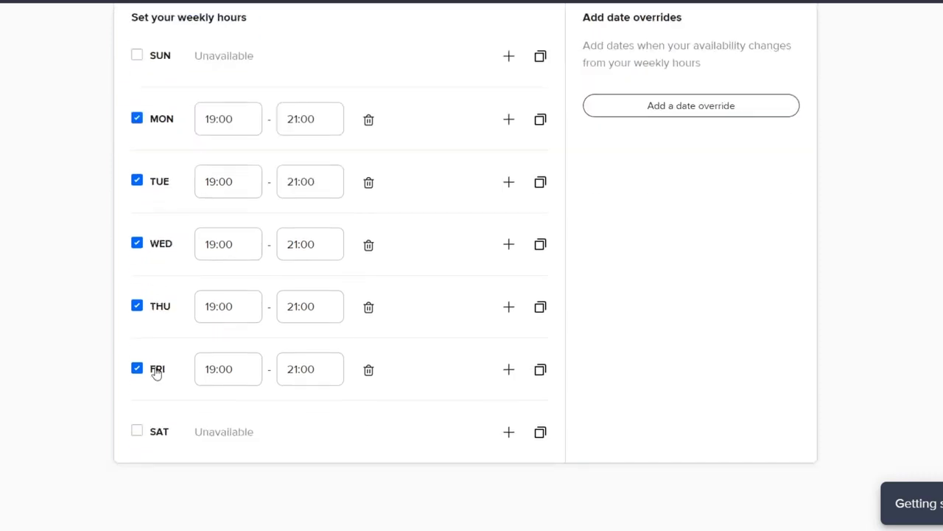
scroll(371, 187, up, 3)
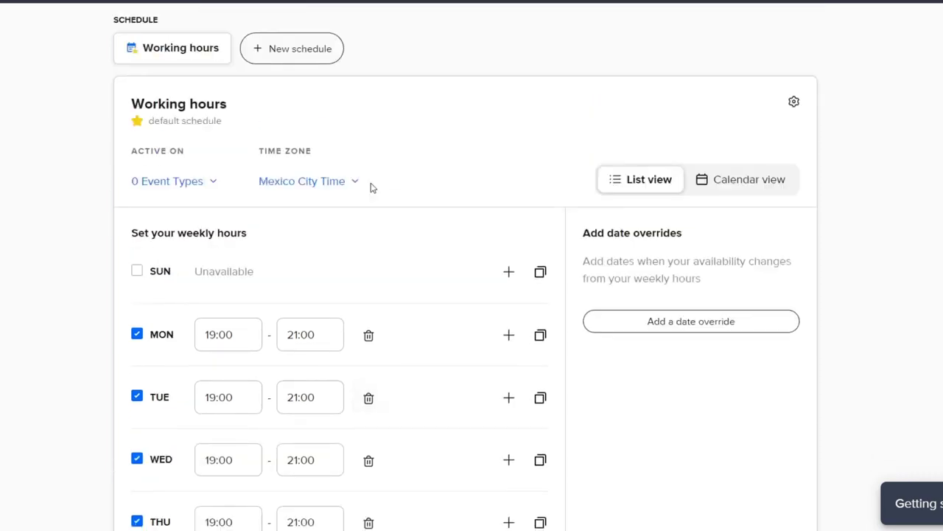
drag(615, 233, 702, 242)
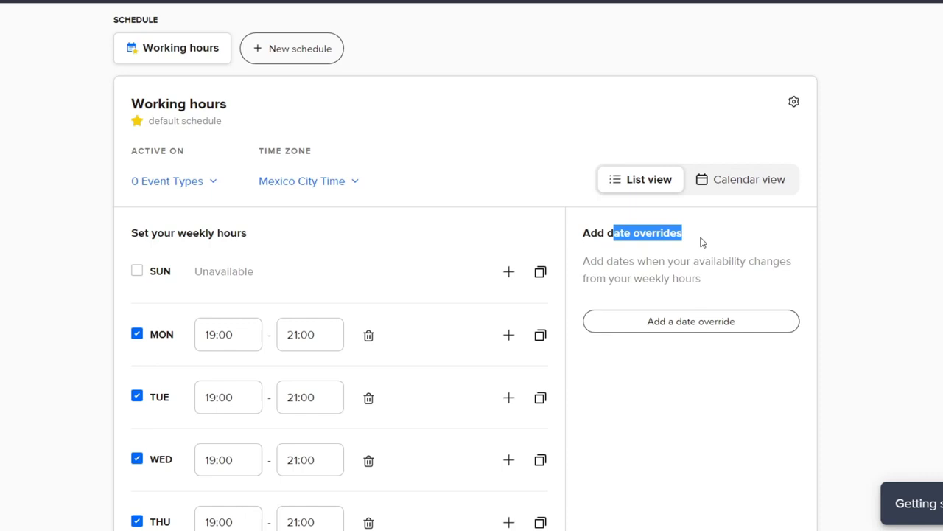
click(399, 109)
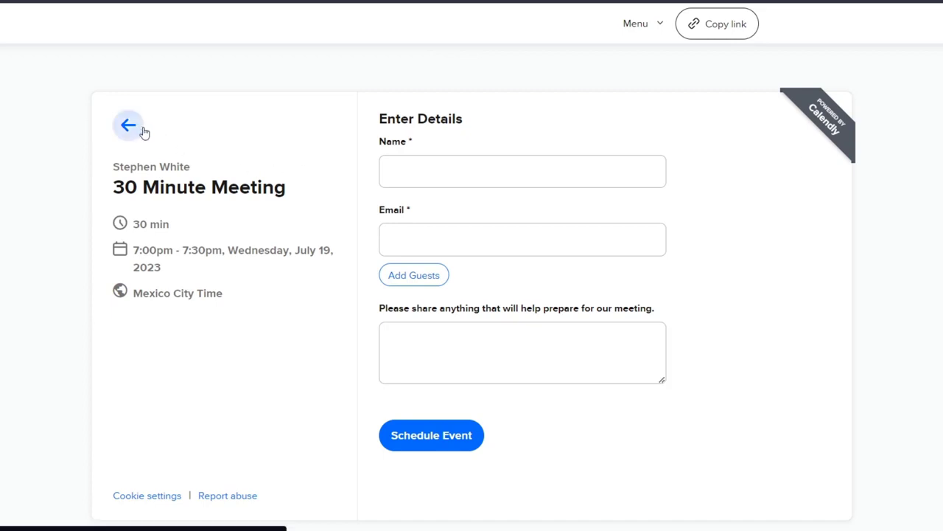
- Return from the booking details form to the time slots for Wednesday, July 19
click(130, 126)
click(753, 265)
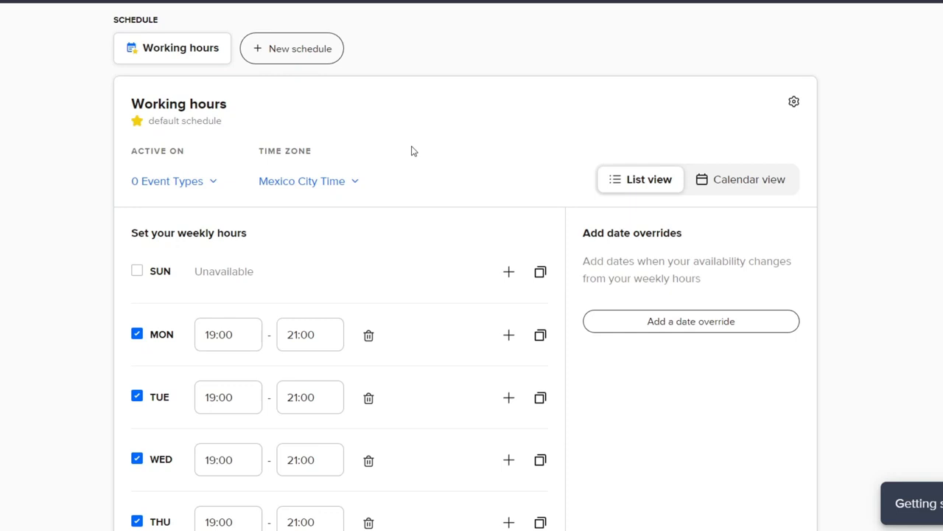
- Make Monday unavailable in the weekly hours of the Working hours schedule
scroll(412, 151, up, 3)
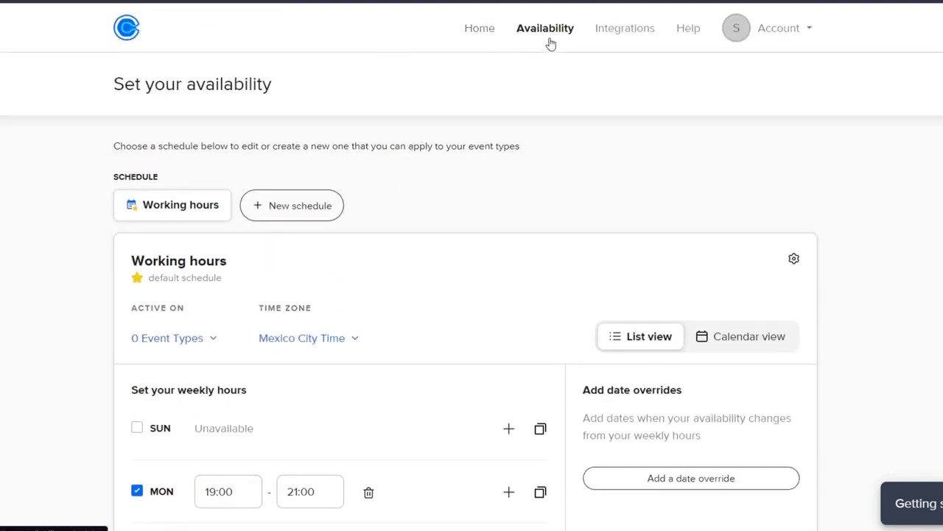
scroll(424, 272, down, 3)
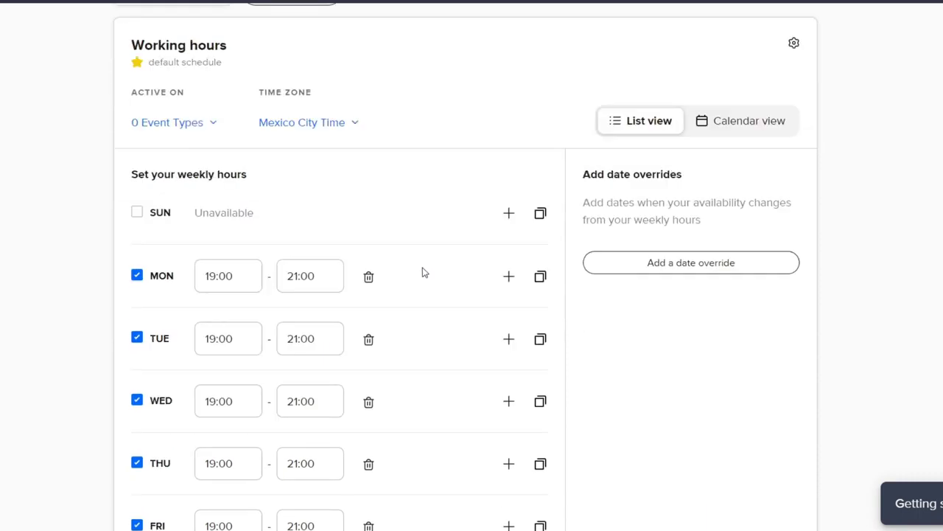
click(137, 277)
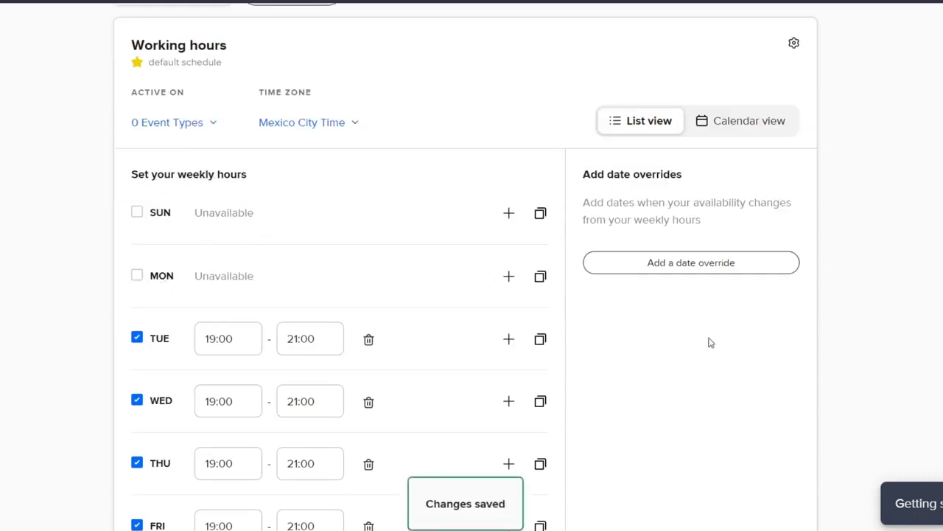
scroll(681, 447, down, 2)
scroll(680, 446, up, 5)
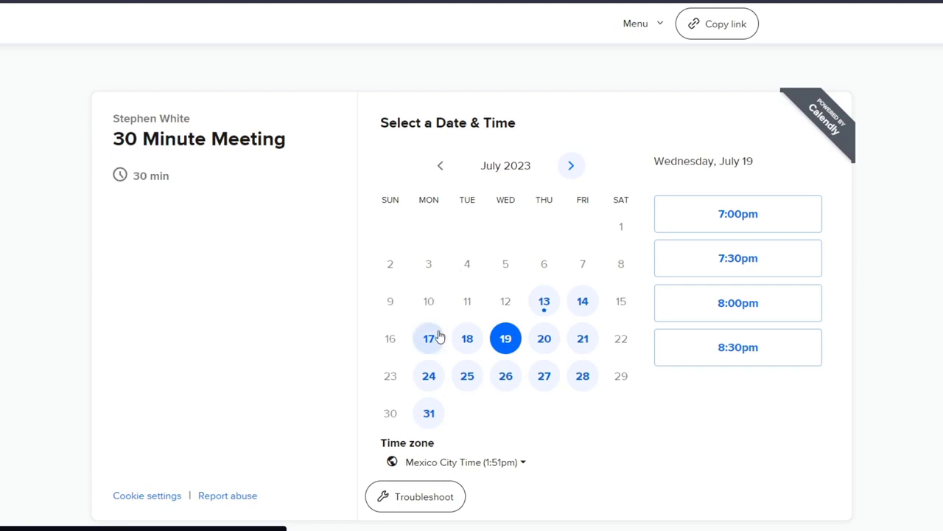
- Try Monday, July 17 on the booking page, continue with 7:00pm on Monday, July 31, and add guests in the details form
click(432, 343)
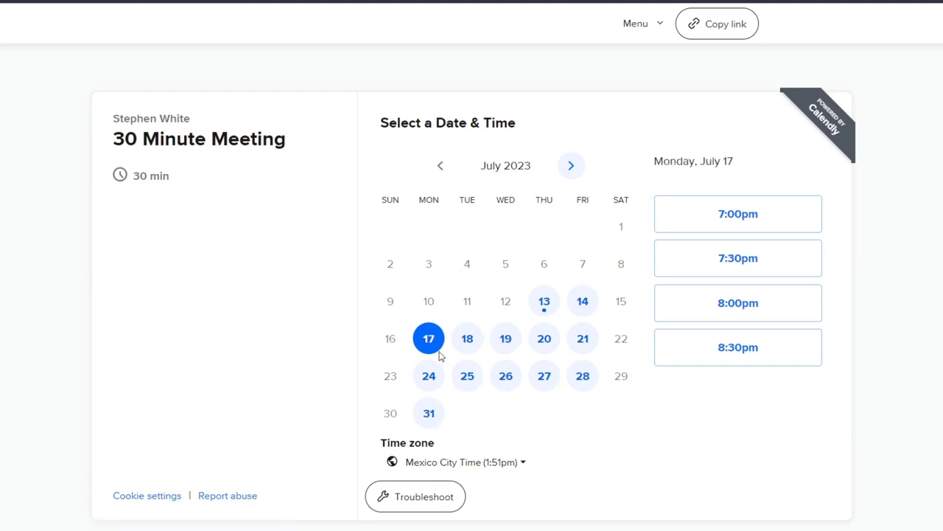
click(759, 214)
click(781, 213)
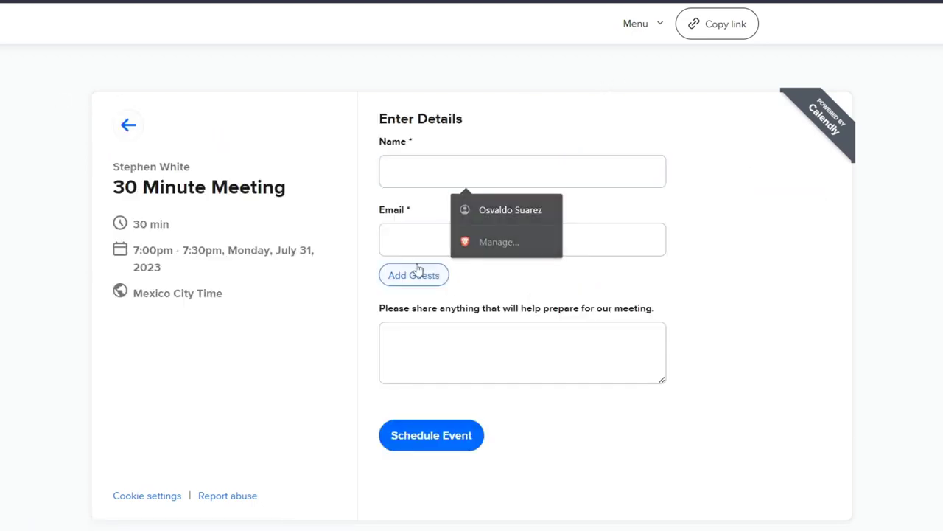
click(422, 273)
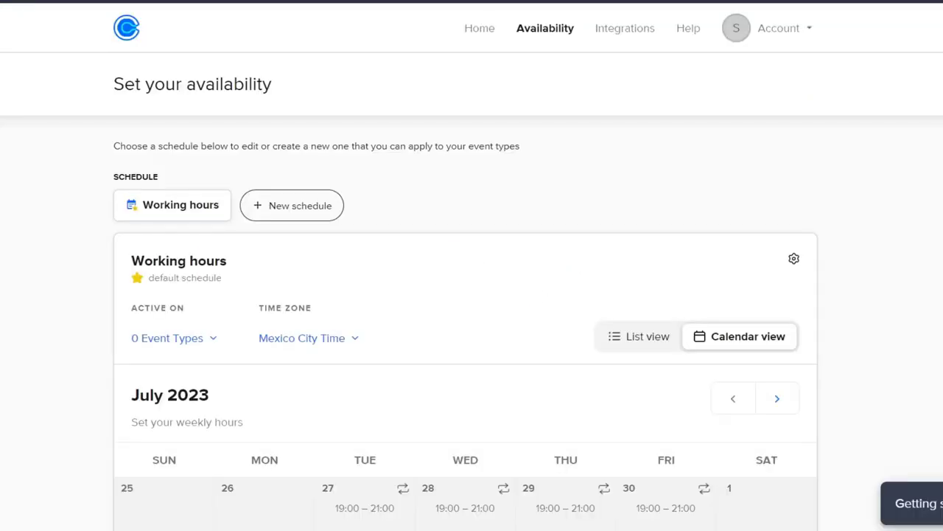
- Browse the full list of available integrations and open the Slack integration
click(635, 28)
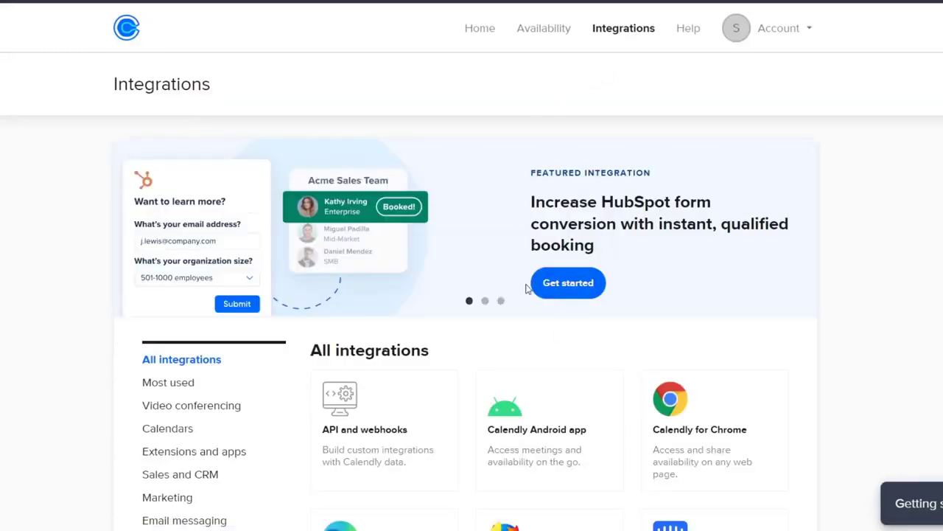
scroll(777, 415, down, 5)
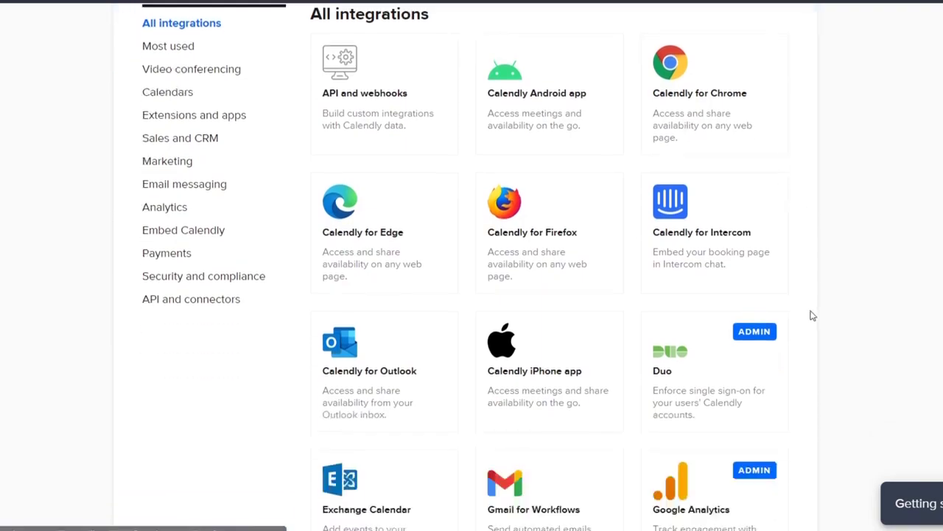
scroll(671, 411, down, 10)
scroll(589, 432, down, 5)
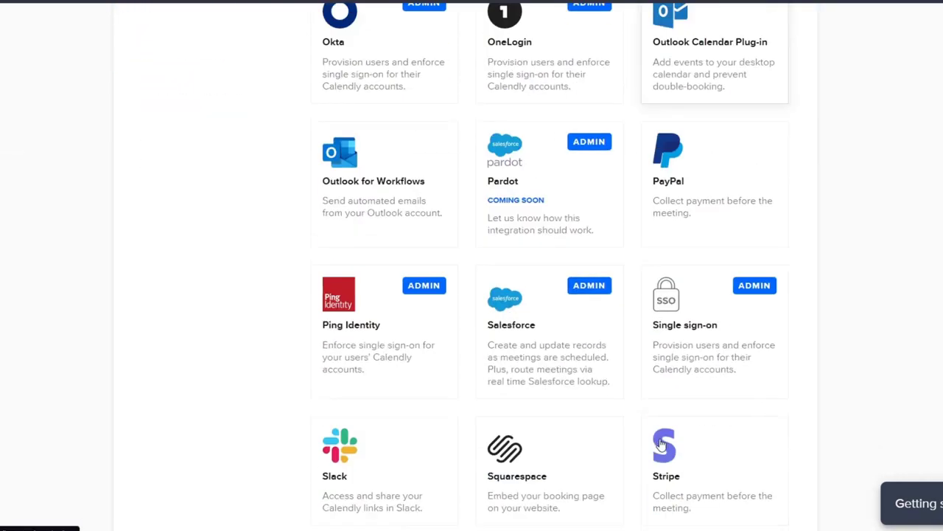
click(352, 455)
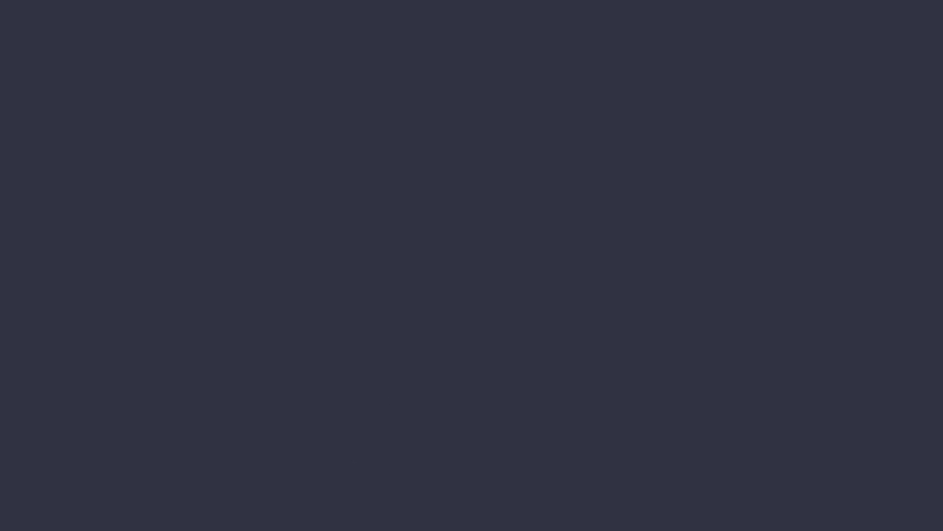